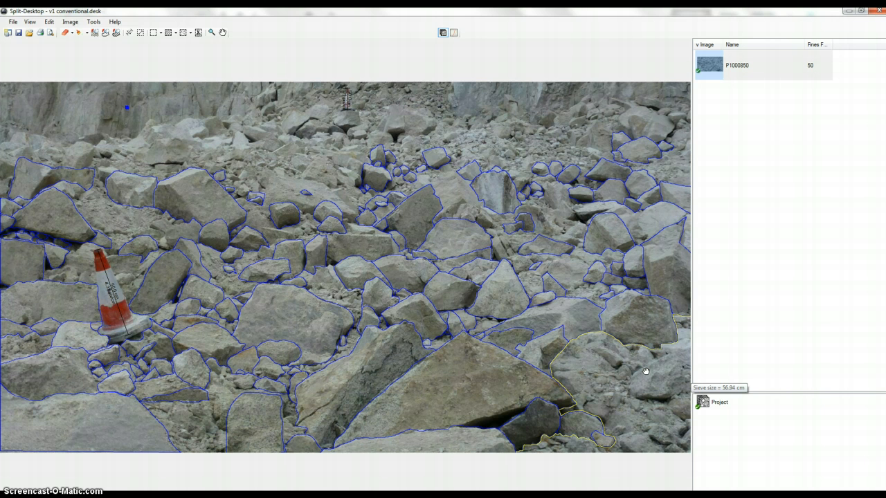
Inspect the sieve sizes of the outlined rocks and check the size distribution results for image P1000850.
{"action": "left_click", "coordinate": [652, 370]}
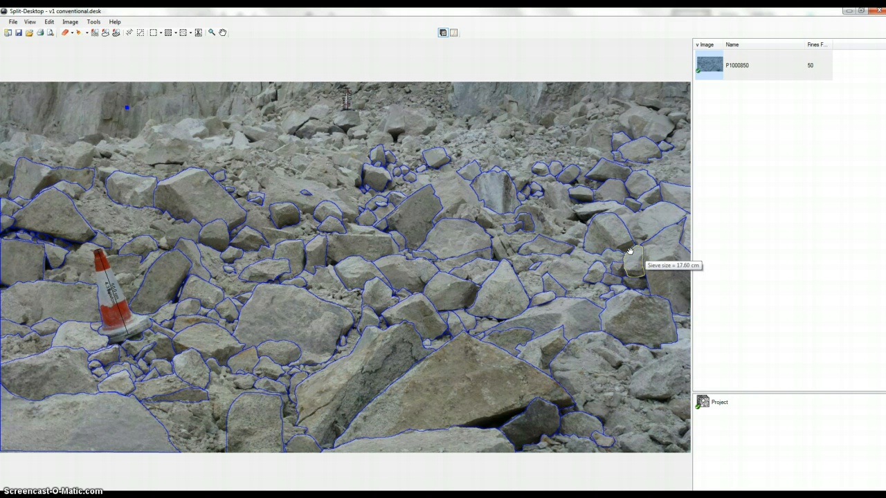
{"action": "mouse_move", "coordinate": [444, 231]}
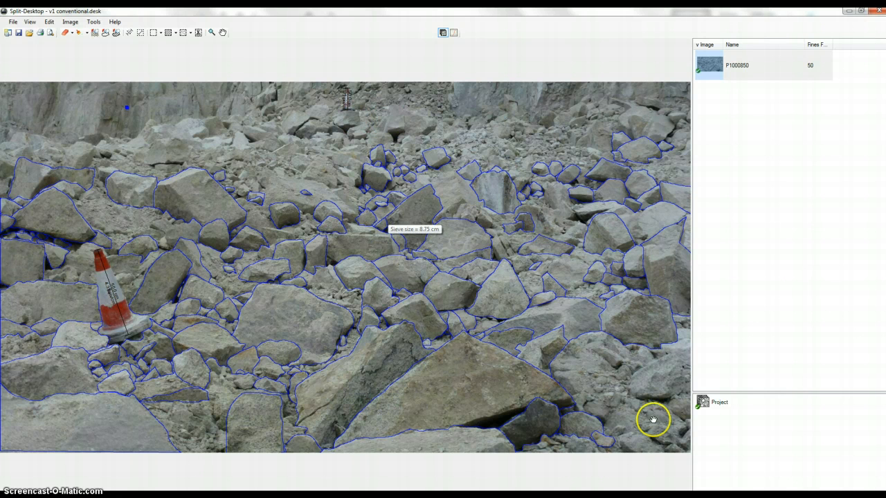
{"action": "mouse_move", "coordinate": [616, 379]}
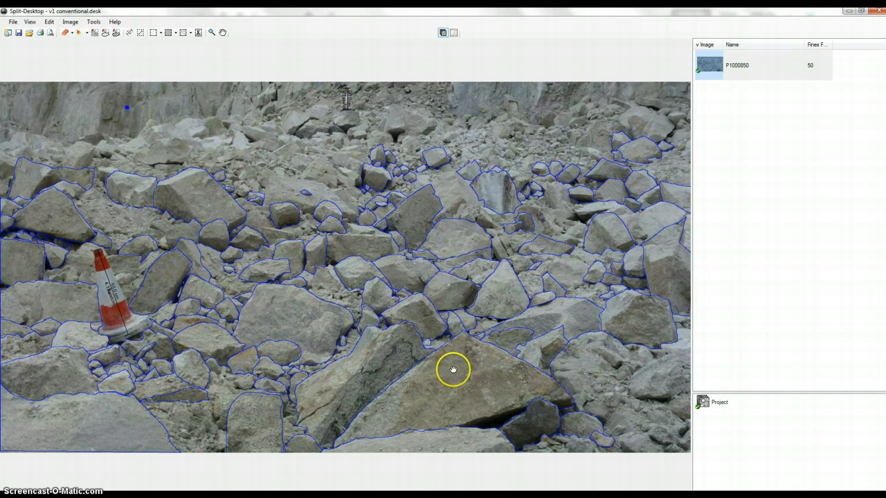
{"action": "mouse_move", "coordinate": [458, 372]}
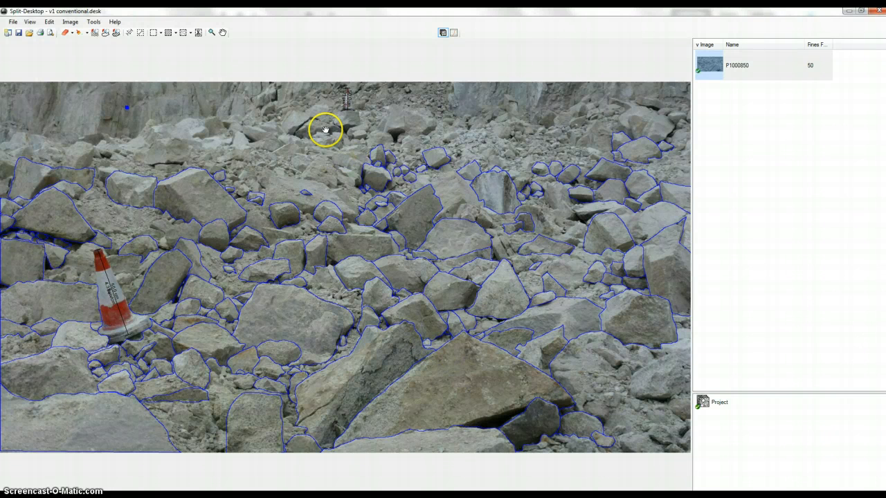
{"action": "left_click", "coordinate": [453, 33]}
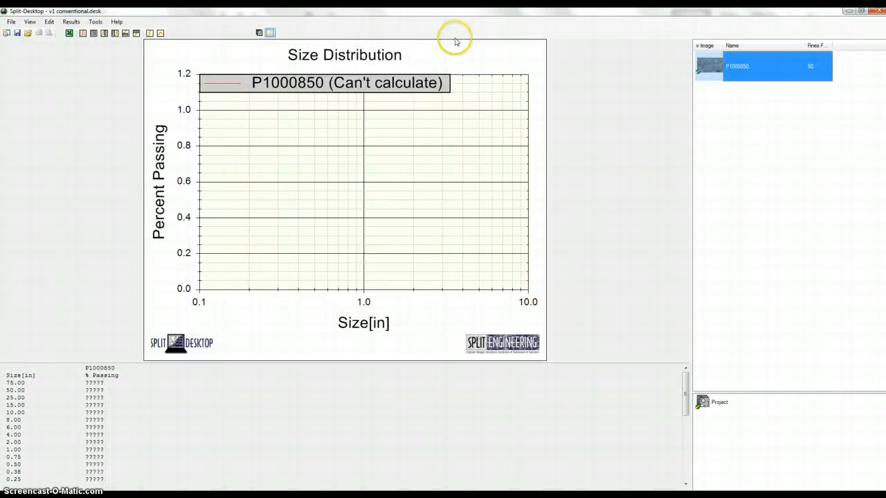
{"action": "left_click", "coordinate": [259, 33]}
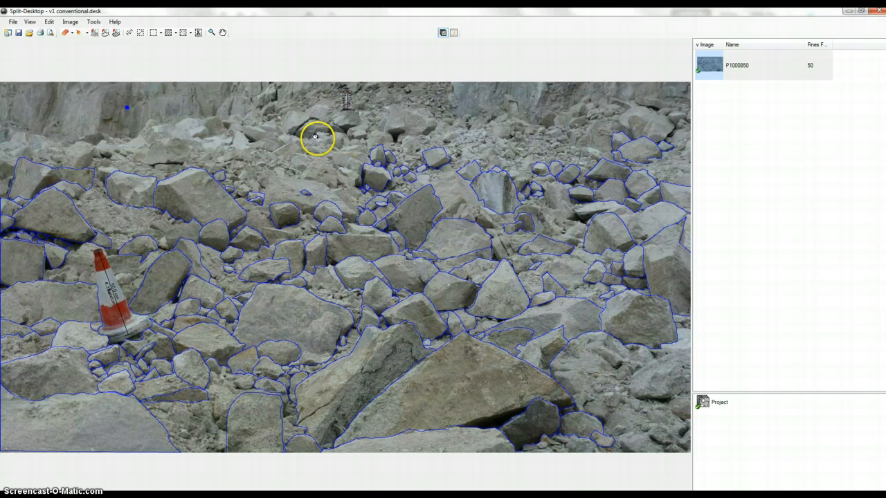
Mask out the undelineated background, the rubble in the photo's lower-right corner and the loose rubble near the lower left.
{"action": "left_click", "coordinate": [318, 142]}
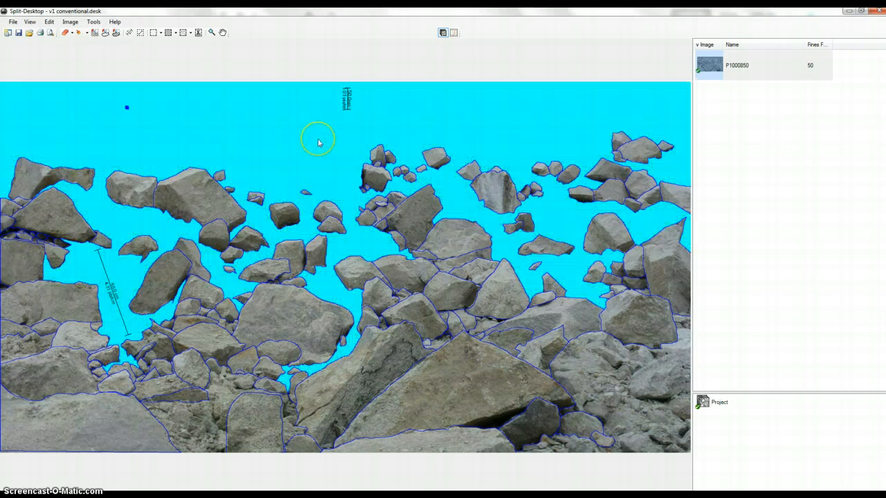
{"action": "left_click", "coordinate": [619, 354]}
{"action": "left_click", "coordinate": [205, 409]}
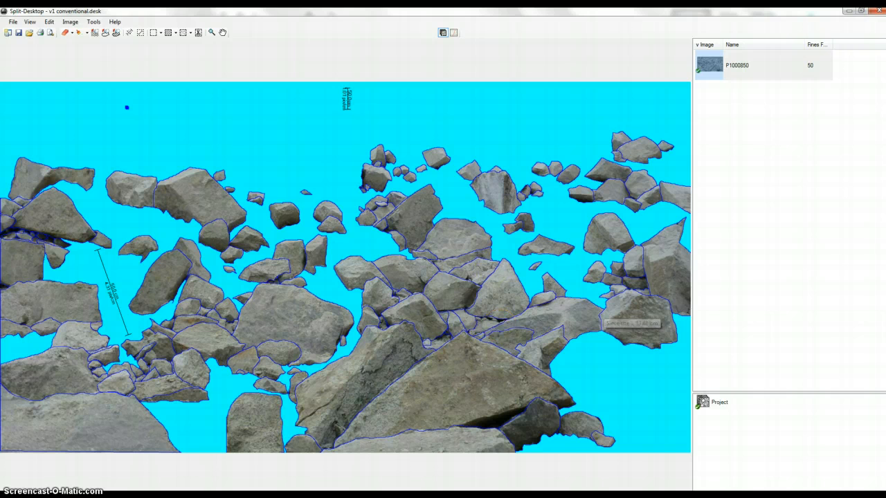
Review the size distribution chart and percent-passing table of the masked image P1000850, and return to the photo.
{"action": "left_click", "coordinate": [86, 33]}
{"action": "left_click", "coordinate": [86, 43]}
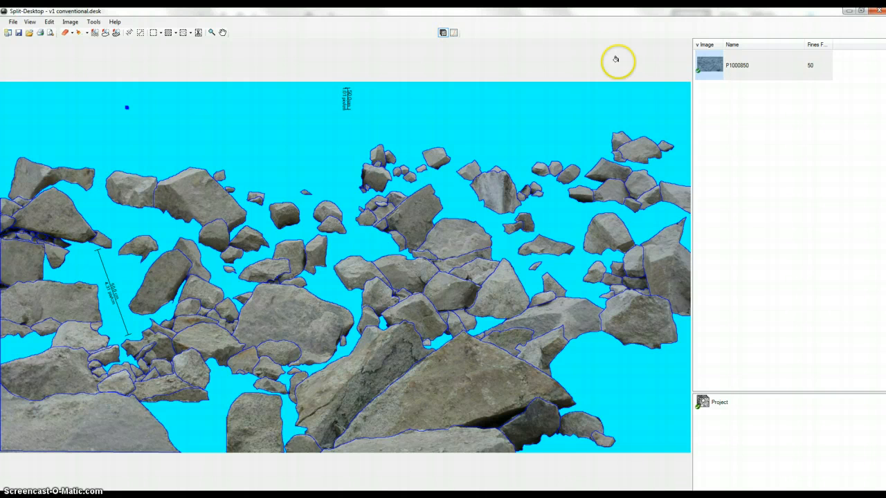
{"action": "left_click", "coordinate": [454, 33]}
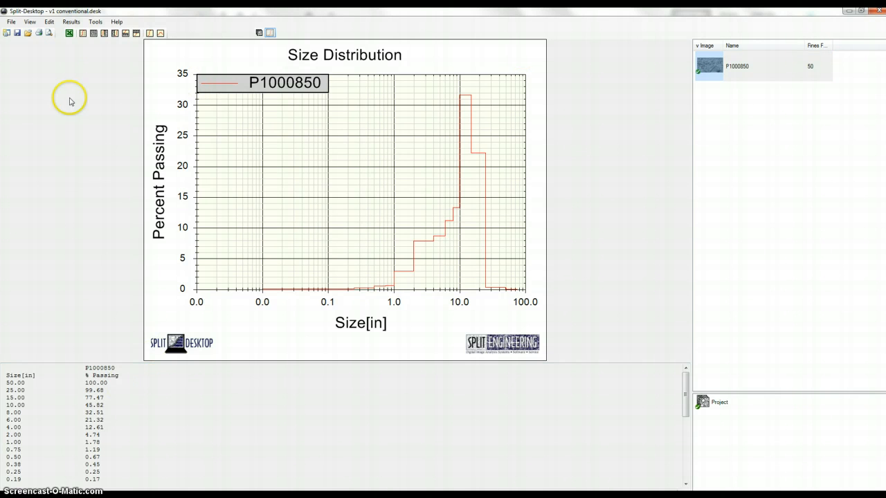
{"action": "left_click", "coordinate": [259, 32]}
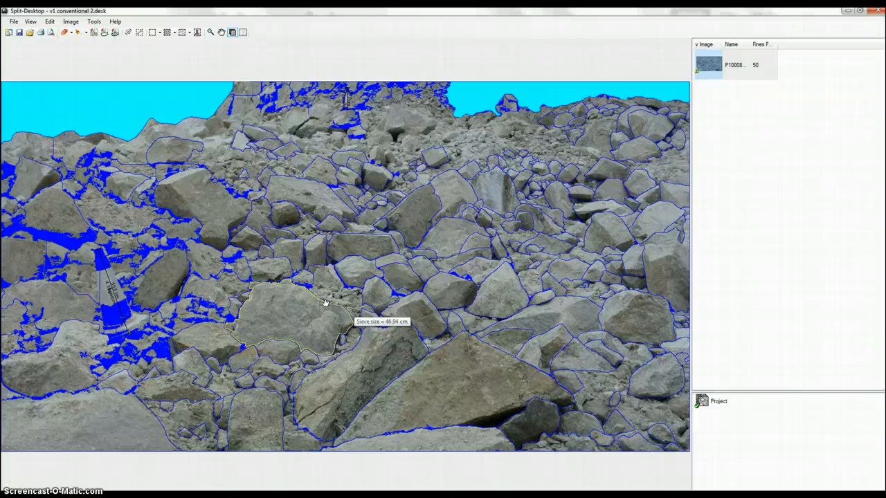
Delineate the rock image in v1 conventional 2 with the level of delineation at maximum, without boulder detection or auto-fines.
{"action": "left_click", "coordinate": [412, 122]}
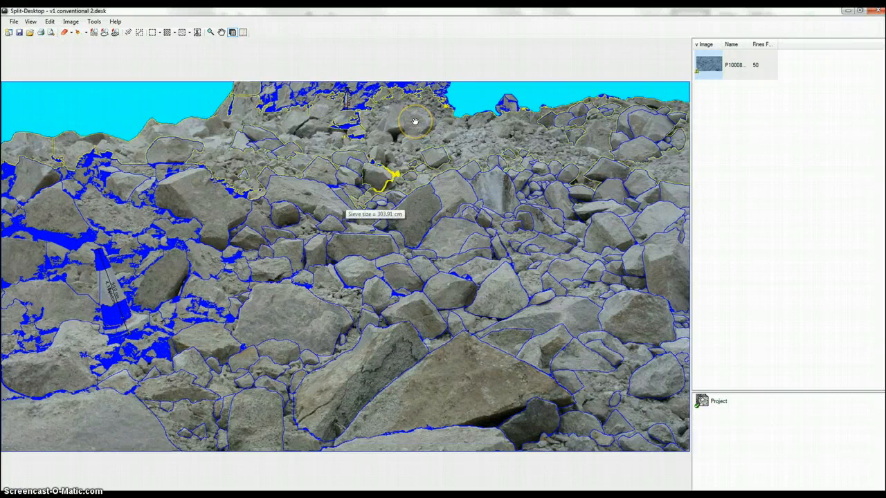
{"action": "left_click", "coordinate": [405, 76]}
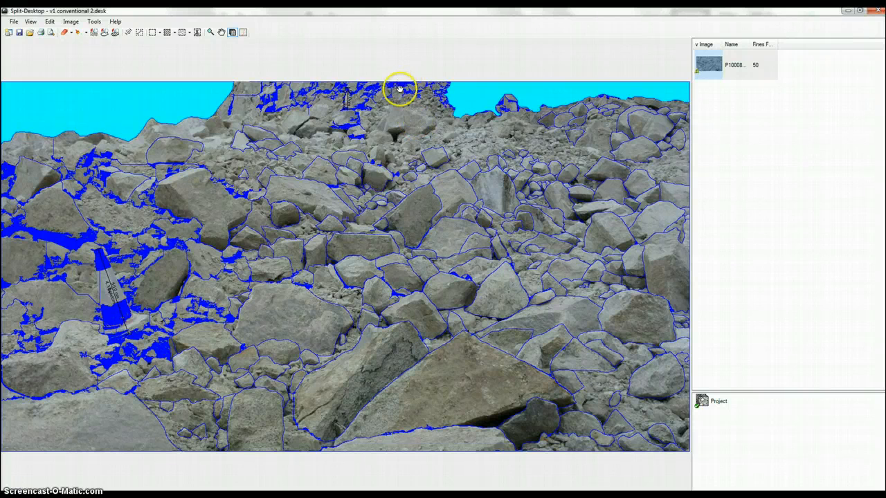
{"action": "left_click", "coordinate": [70, 21]}
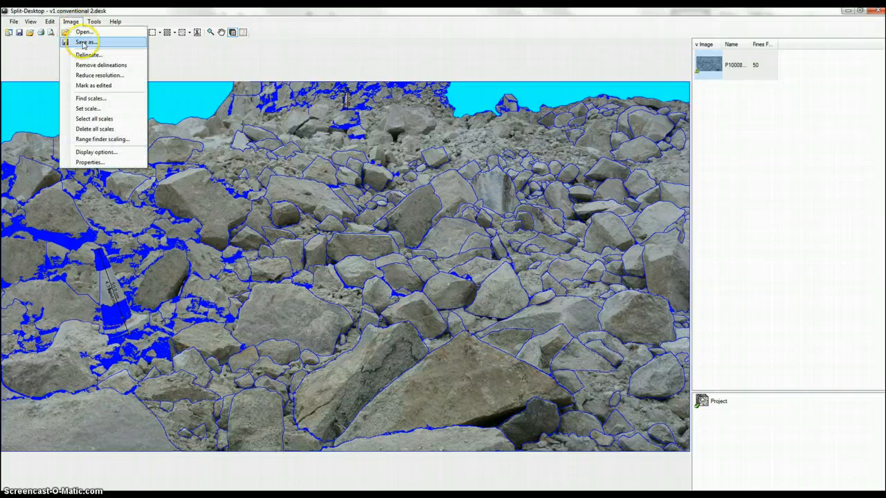
{"action": "left_click", "coordinate": [88, 56]}
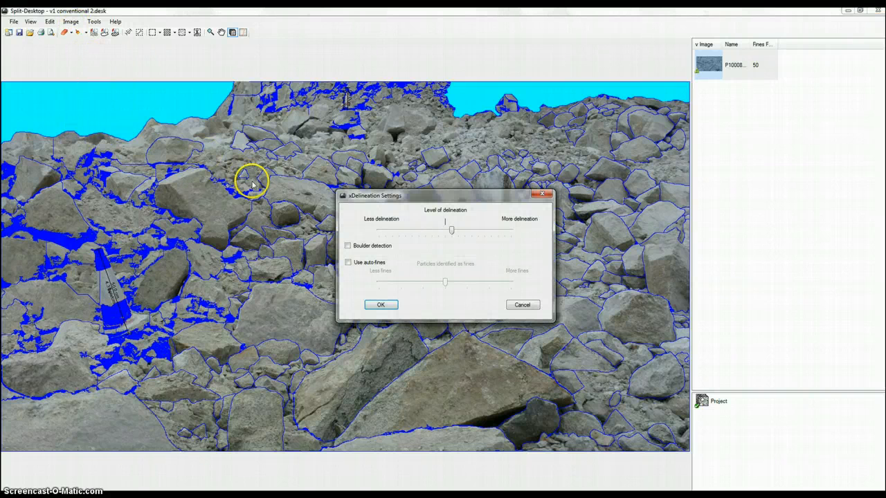
{"action": "left_click_drag", "start_coordinate": [451, 233], "coordinate": [516, 237]}
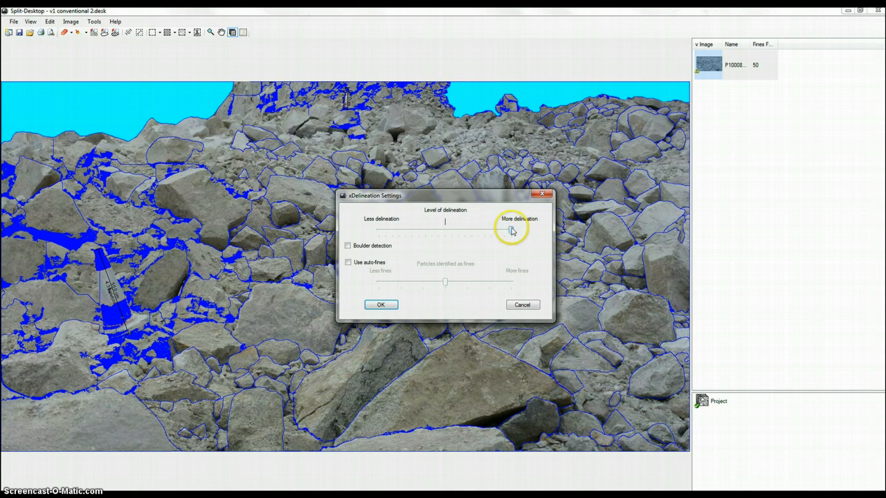
{"action": "left_click_drag", "start_coordinate": [512, 230], "coordinate": [541, 236]}
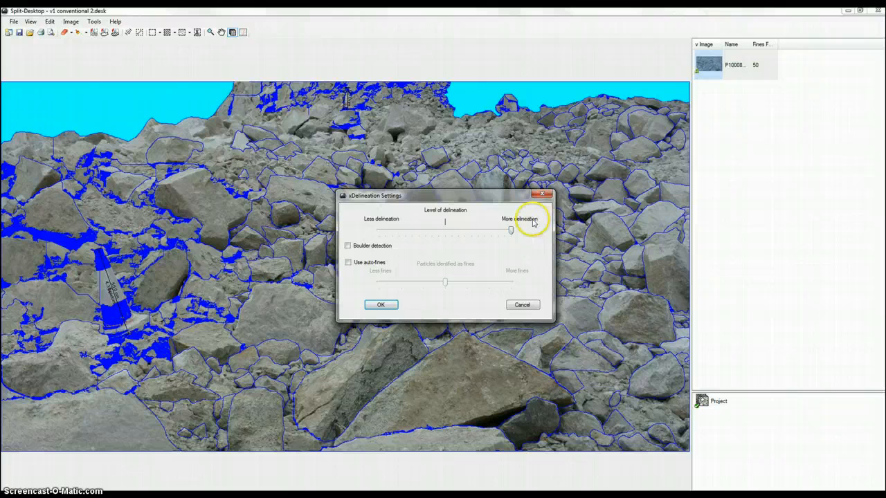
{"action": "left_click", "coordinate": [397, 305]}
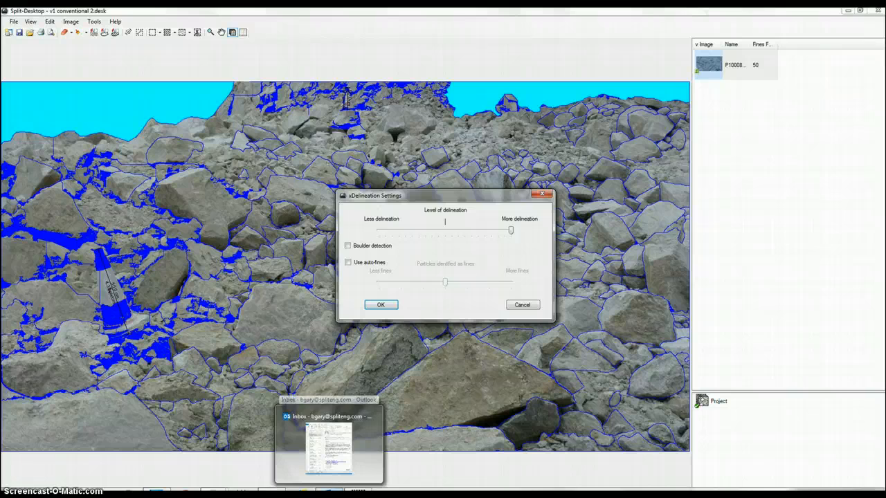
{"action": "left_click", "coordinate": [379, 304]}
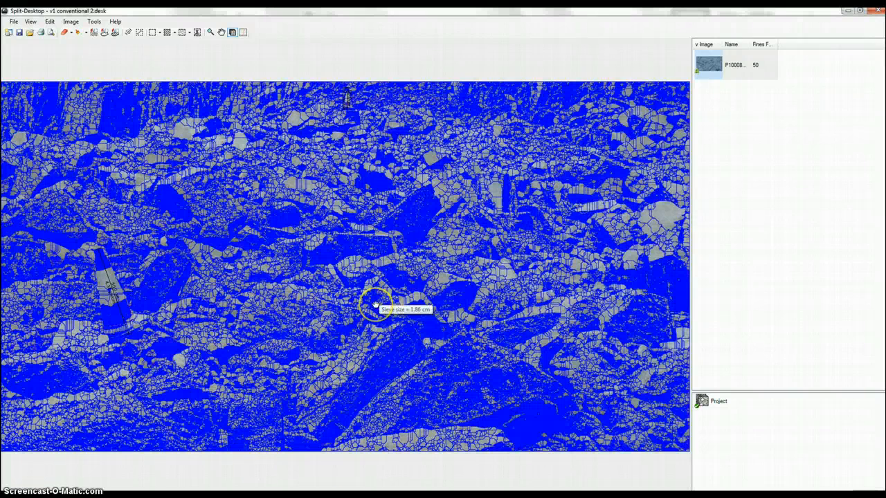
Delineate the rock image again with the level of delineation two notches above the middle mark.
{"action": "left_click", "coordinate": [385, 298]}
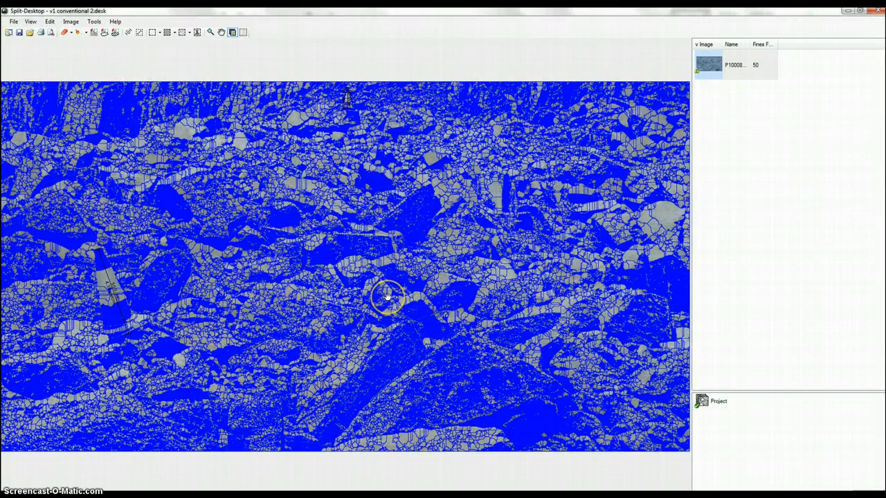
{"action": "left_click", "coordinate": [73, 23]}
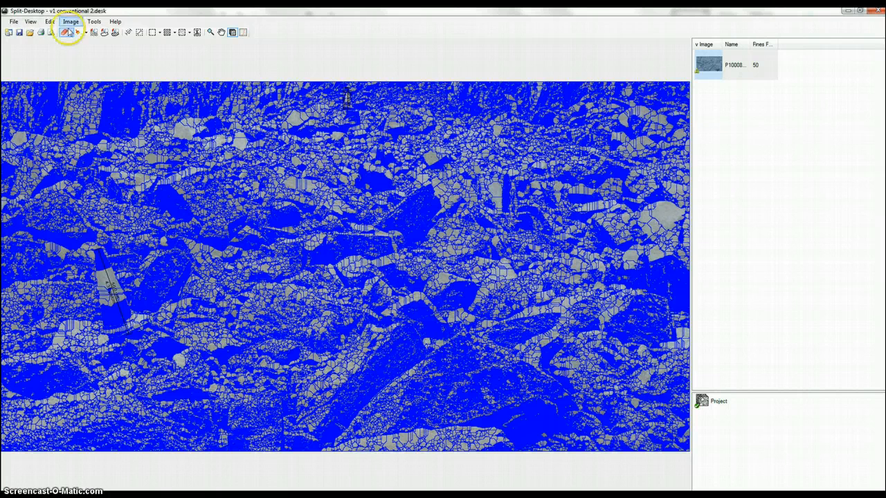
{"action": "left_click", "coordinate": [89, 55]}
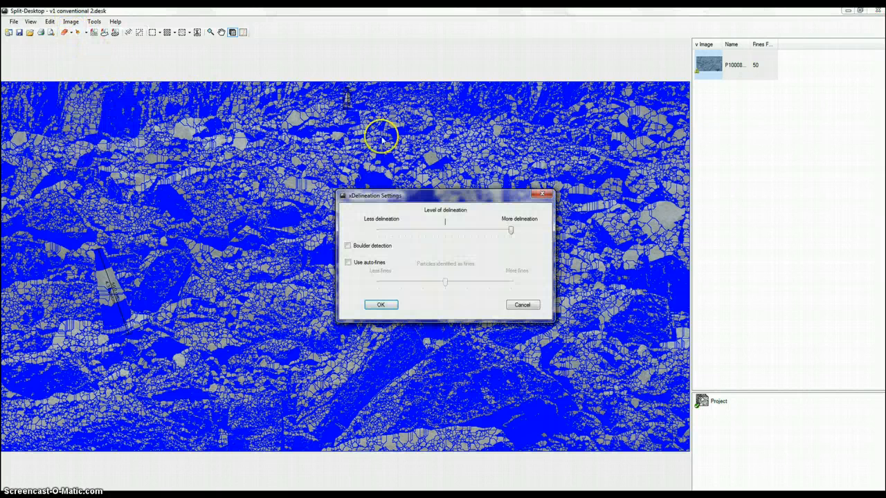
{"action": "left_click", "coordinate": [510, 231]}
{"action": "left_click_drag", "start_coordinate": [512, 233], "coordinate": [458, 233]}
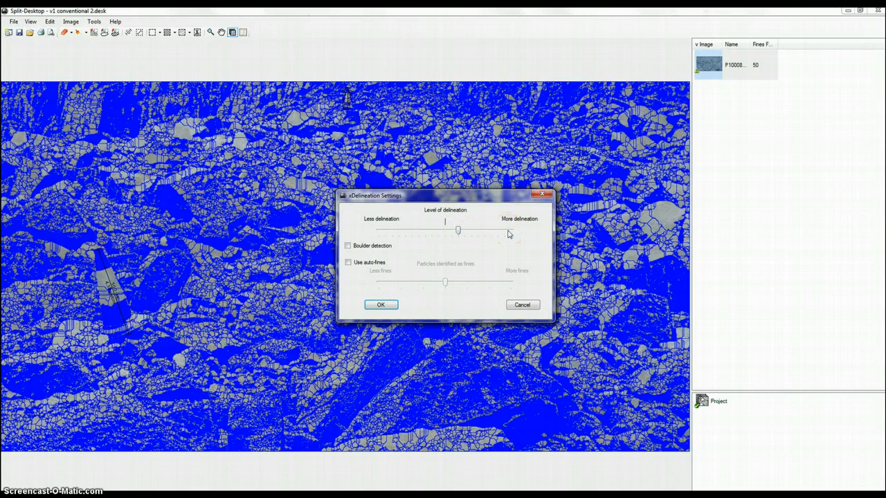
{"action": "left_click", "coordinate": [385, 305]}
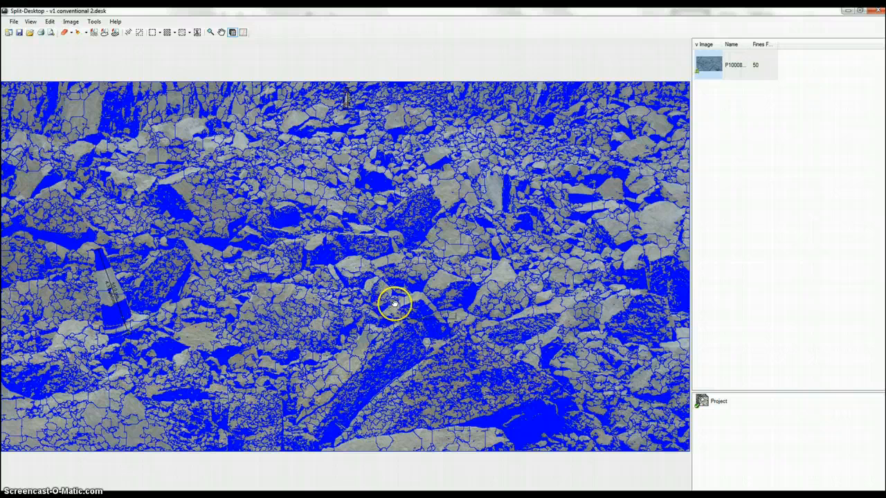
Delineate the rock image at the middle level of delineation and compare the outlines with the bare photo.
{"action": "left_click", "coordinate": [71, 21]}
{"action": "left_click", "coordinate": [86, 53]}
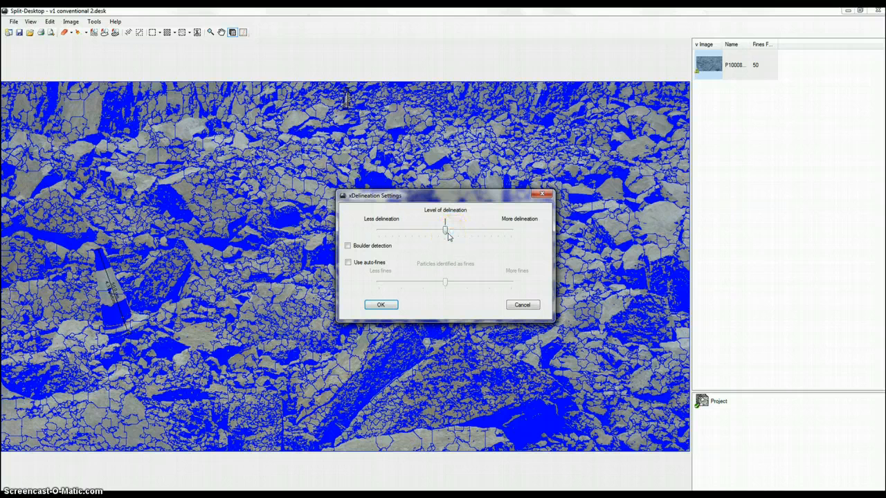
{"action": "left_click", "coordinate": [380, 303]}
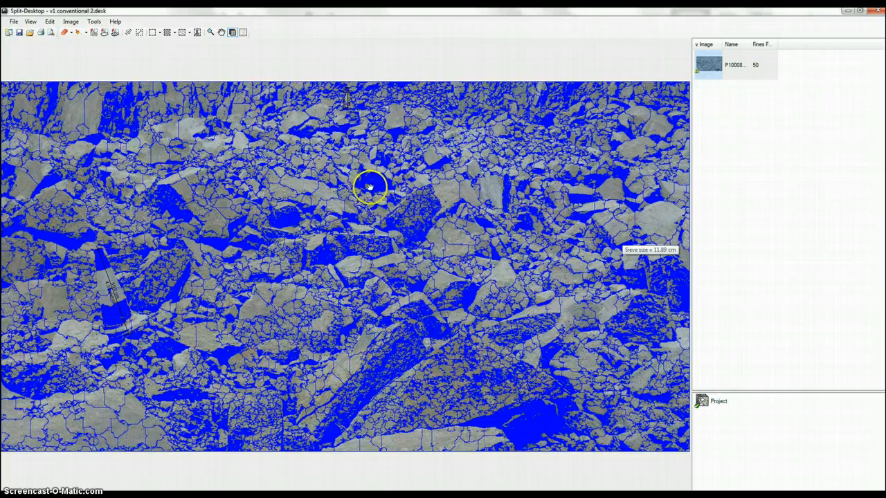
{"action": "key", "text": "space"}
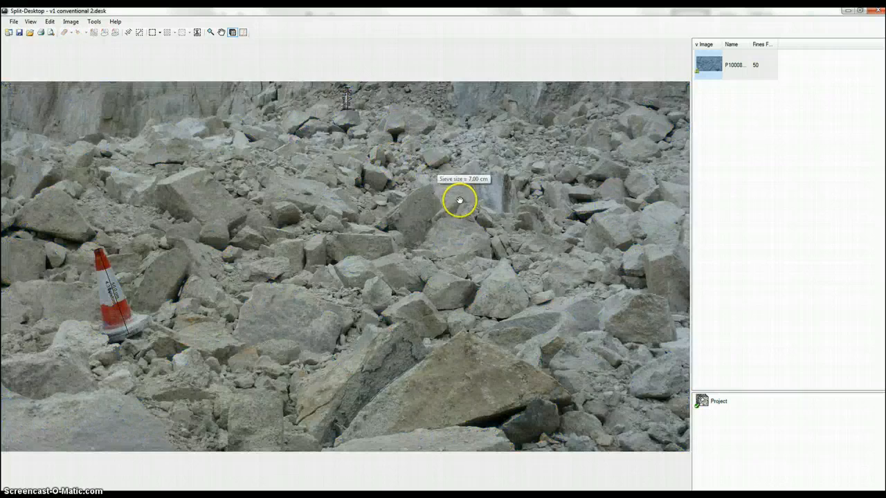
{"action": "key", "text": "space"}
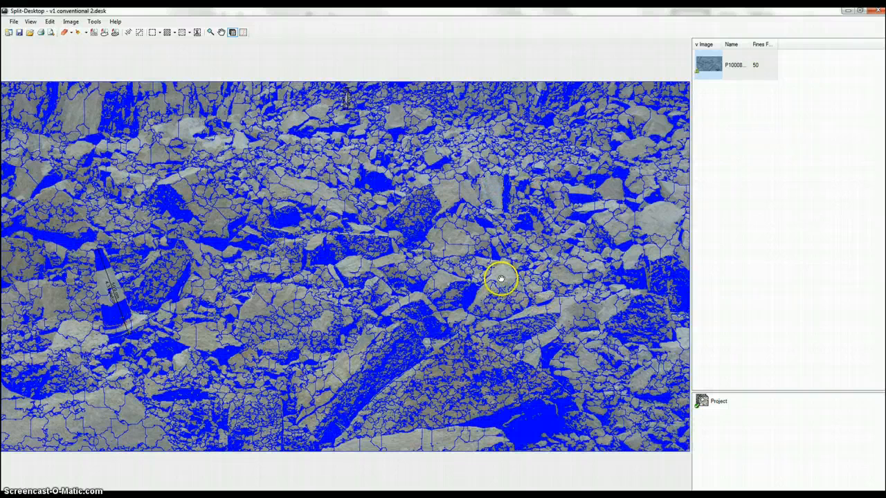
{"action": "key", "text": "space"}
{"action": "key", "text": "space"}
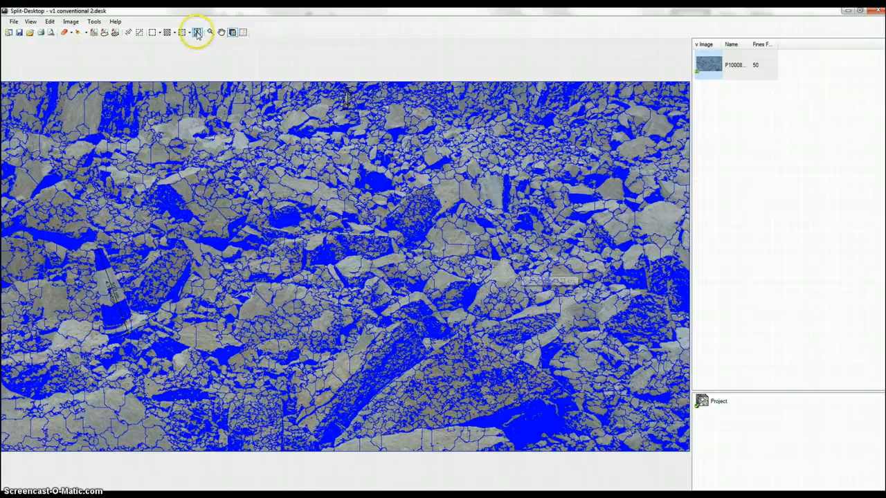
Delineate the rock image one notch below the middle level and compare the outlines with the bare photo.
{"action": "left_click", "coordinate": [71, 21]}
{"action": "left_click", "coordinate": [87, 54]}
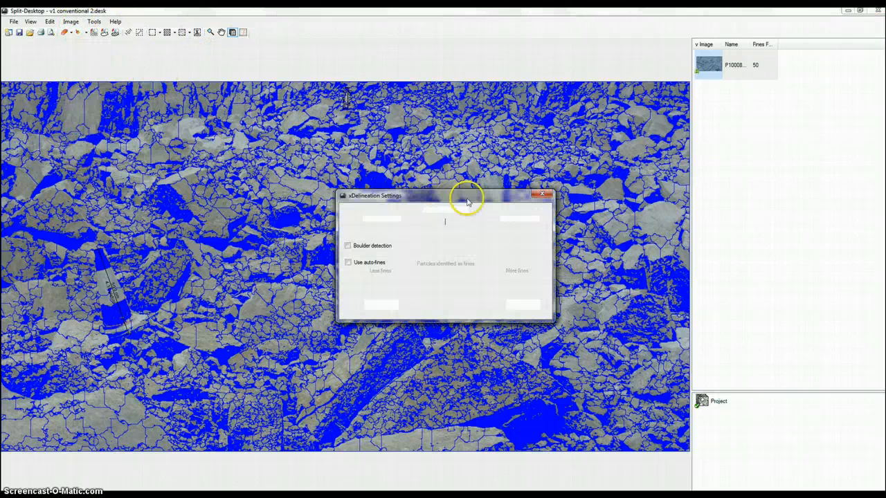
{"action": "left_click_drag", "start_coordinate": [445, 231], "coordinate": [438, 233]}
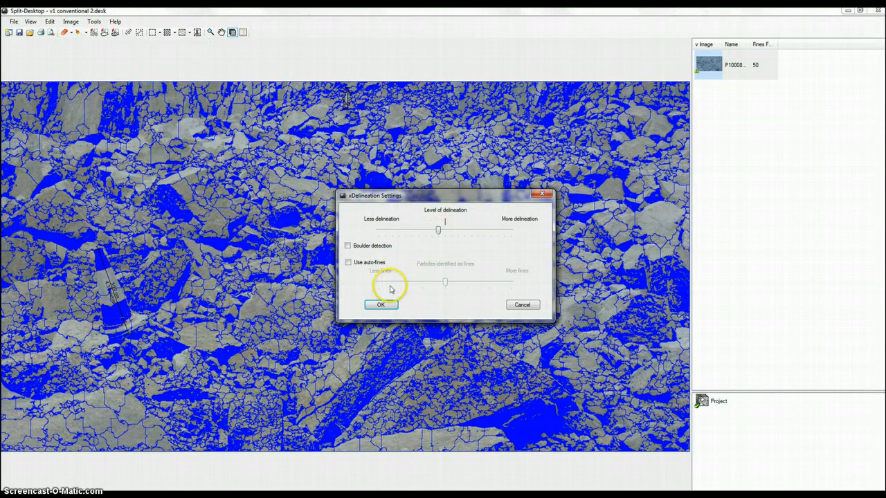
{"action": "left_click", "coordinate": [392, 307]}
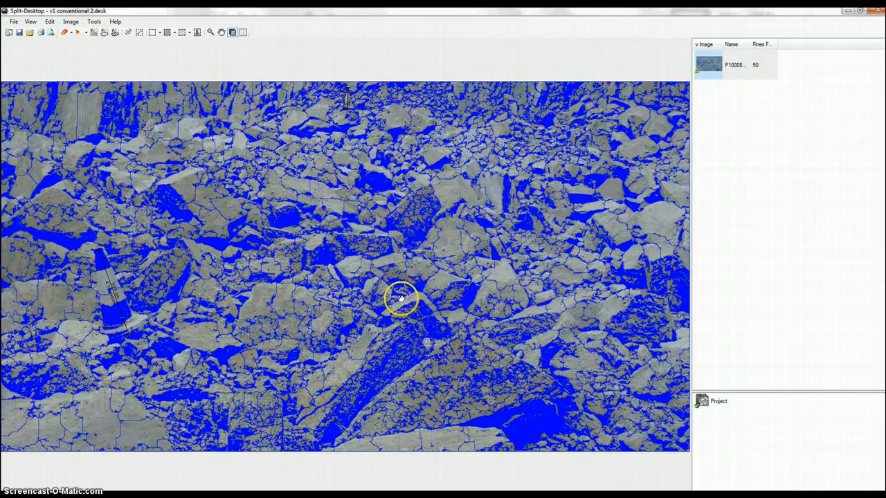
{"action": "key", "text": "space"}
{"action": "key", "text": "space"}
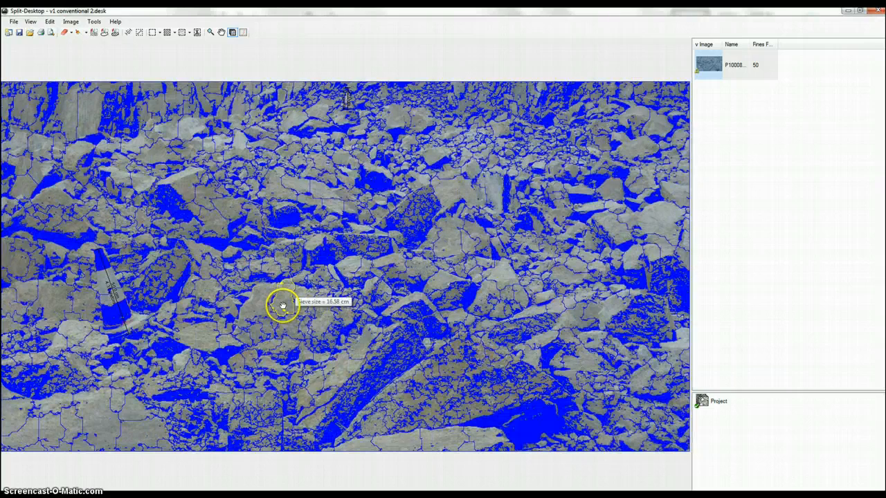
{"action": "key", "text": "space"}
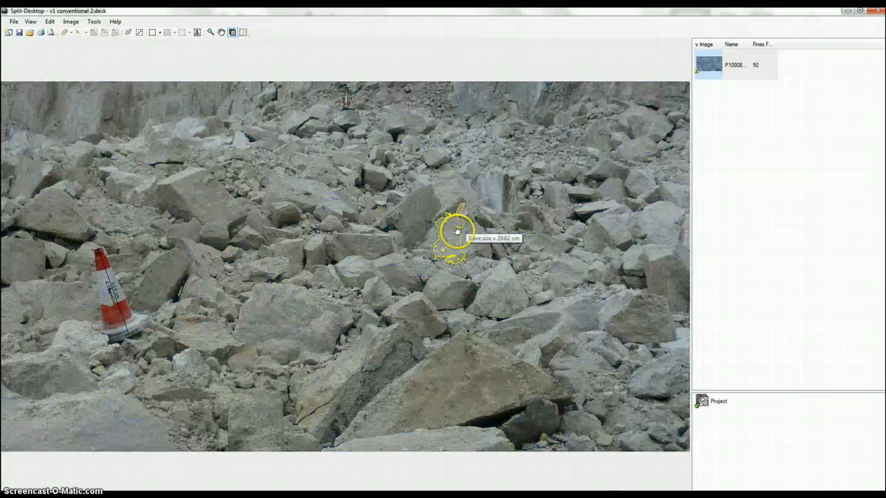
{"action": "key", "text": "space"}
{"action": "key", "text": "space"}
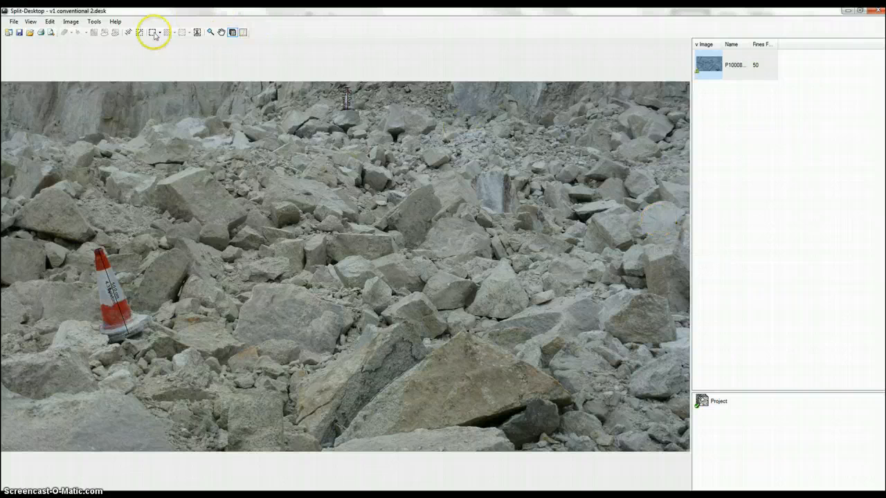
Delineate the rock image again at the middle level of delineation and check the outlines against the bare photo.
{"action": "left_click", "coordinate": [94, 22]}
{"action": "left_click", "coordinate": [82, 38]}
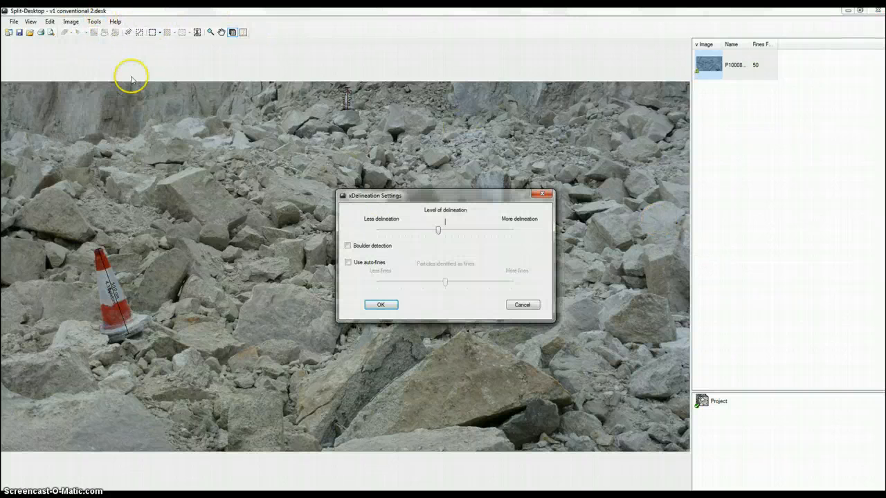
{"action": "left_click_drag", "start_coordinate": [438, 231], "coordinate": [445, 231]}
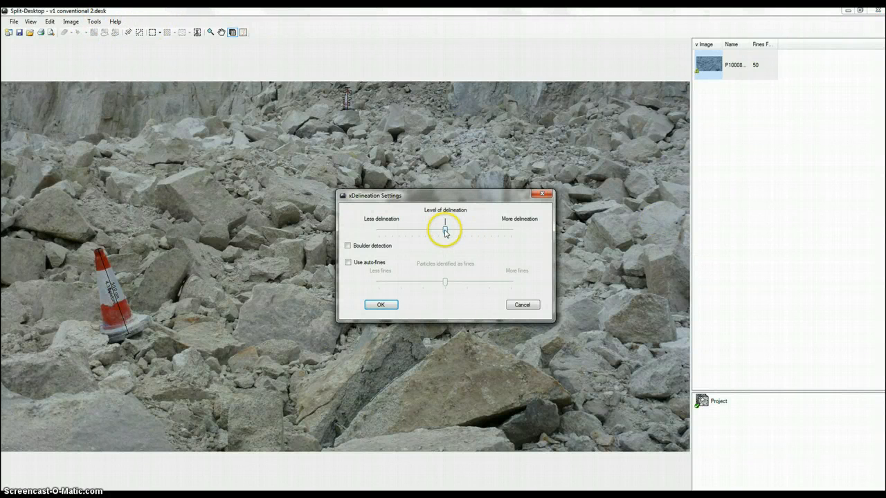
{"action": "left_click", "coordinate": [393, 307]}
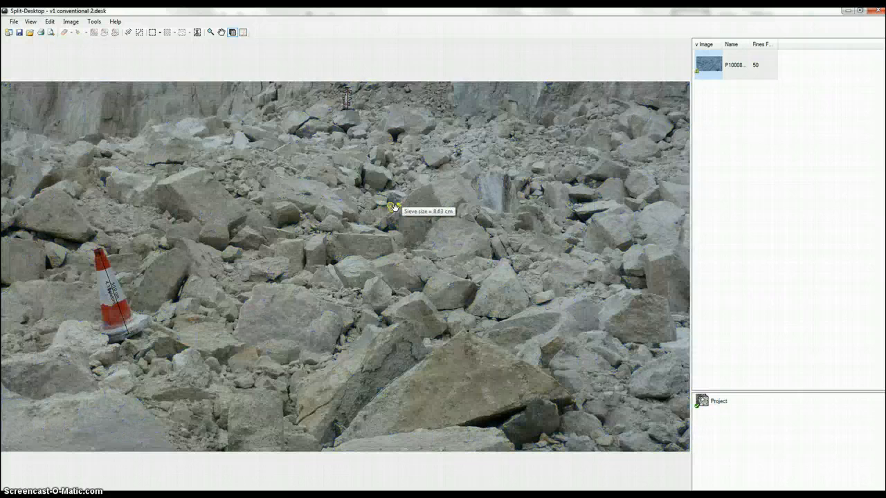
{"action": "left_click", "coordinate": [524, 224]}
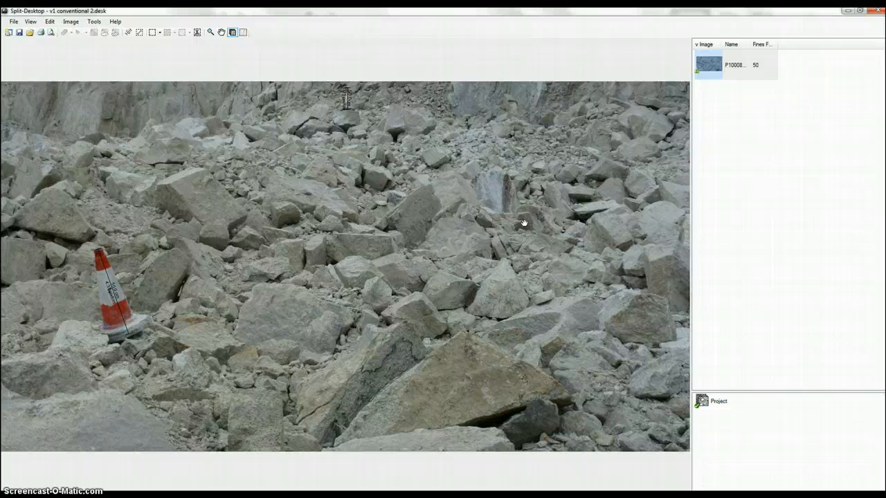
{"action": "left_click", "coordinate": [527, 268]}
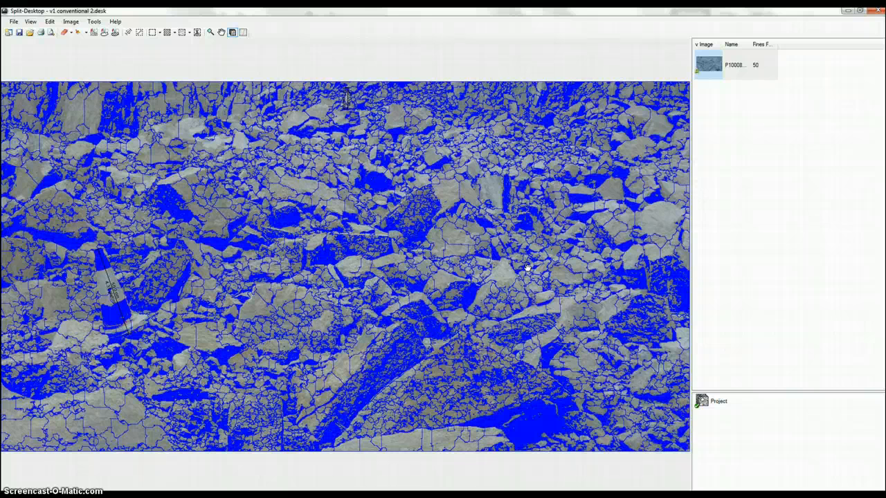
{"action": "key", "text": "space"}
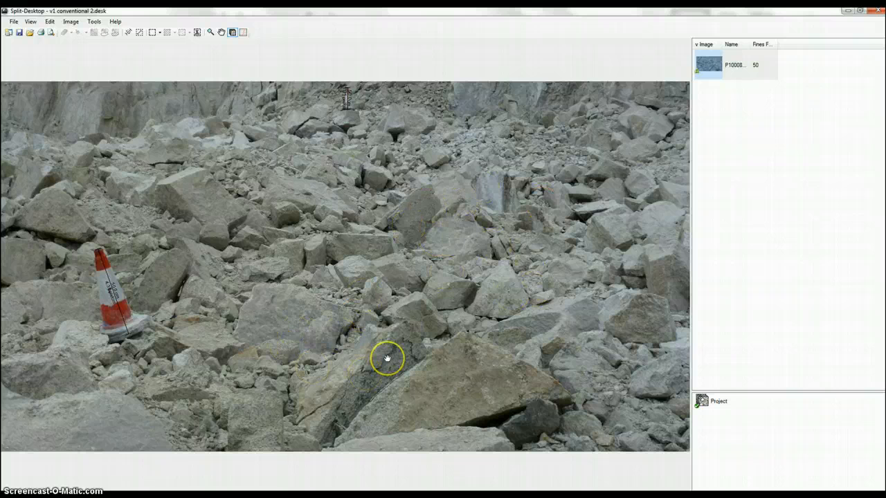
{"action": "key", "text": "space"}
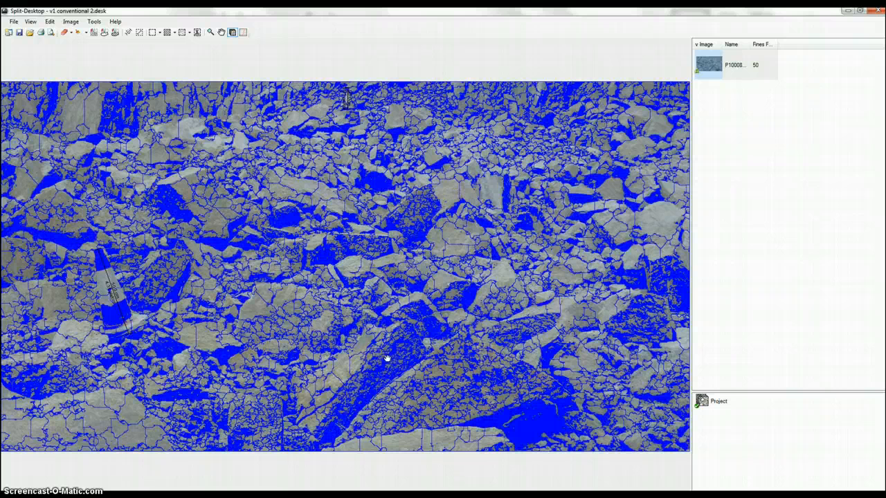
{"action": "key", "text": "space"}
{"action": "left_click_drag", "start_coordinate": [418, 344], "coordinate": [428, 137]}
{"action": "left_click", "coordinate": [539, 306]}
Draw a polygon mask around the largest triangular boulder in the foreground, following its edges on the bare photo.
{"action": "left_click", "coordinate": [174, 32]}
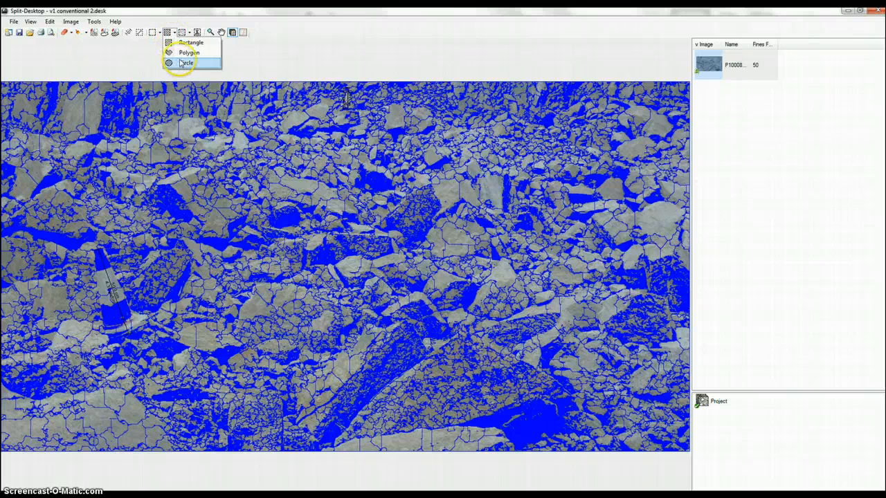
{"action": "left_click", "coordinate": [188, 52]}
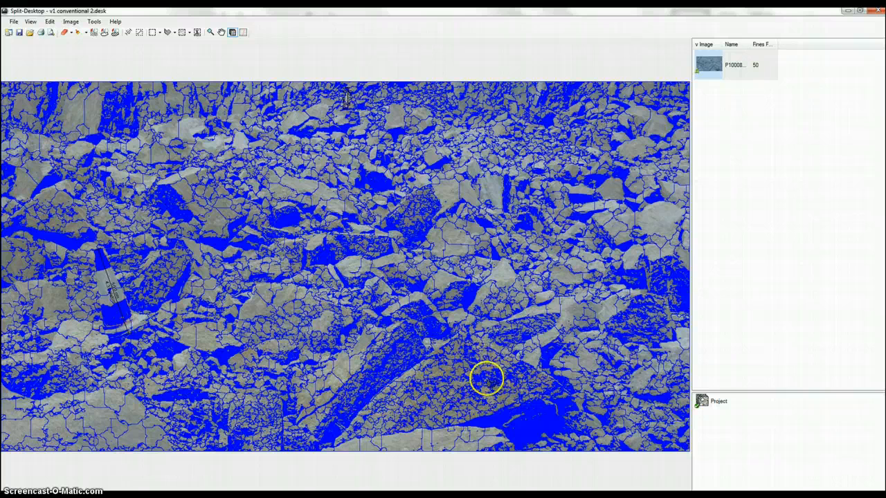
{"action": "key", "text": "space"}
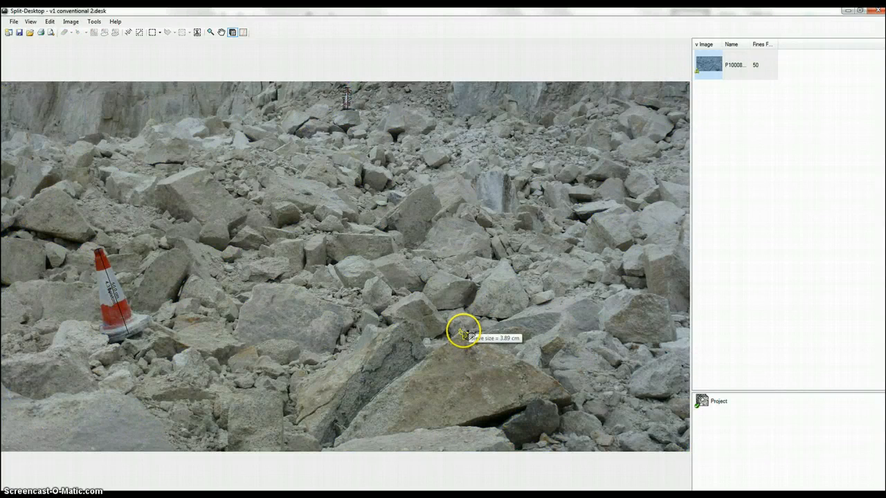
{"action": "mouse_move", "coordinate": [462, 334]}
{"action": "left_mouse_down"}
{"action": "mouse_move", "coordinate": [402, 367]}
{"action": "mouse_move", "coordinate": [398, 376]}
{"action": "mouse_move", "coordinate": [463, 334]}
{"action": "mouse_move", "coordinate": [450, 333]}
{"action": "mouse_move", "coordinate": [336, 436]}
{"action": "mouse_move", "coordinate": [574, 404]}
{"action": "mouse_move", "coordinate": [559, 382]}
{"action": "mouse_move", "coordinate": [476, 340]}
{"action": "left_mouse_up"}
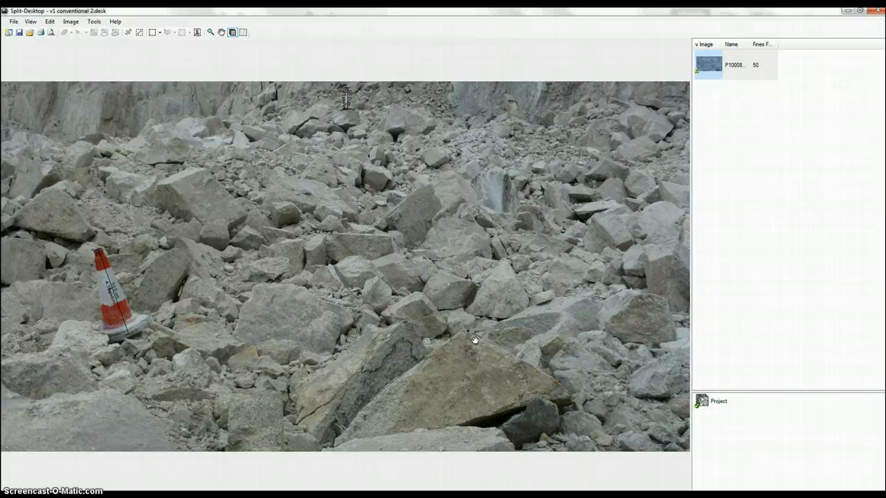
{"action": "left_click", "coordinate": [463, 360]}
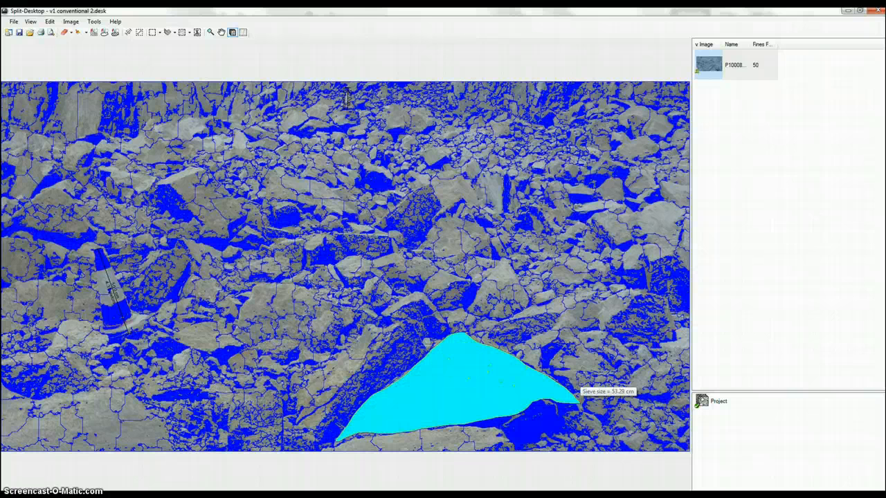
Draw polygon masks around the boulder adjoining the left of the largest one and the angular rock near the photo's right edge.
{"action": "left_click", "coordinate": [103, 32]}
{"action": "left_click", "coordinate": [353, 296]}
{"action": "key", "text": "space"}
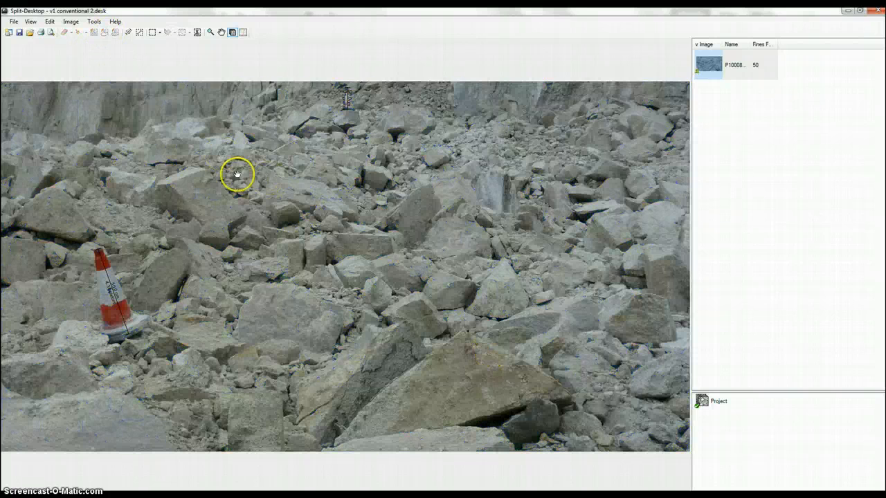
{"action": "key", "text": "space"}
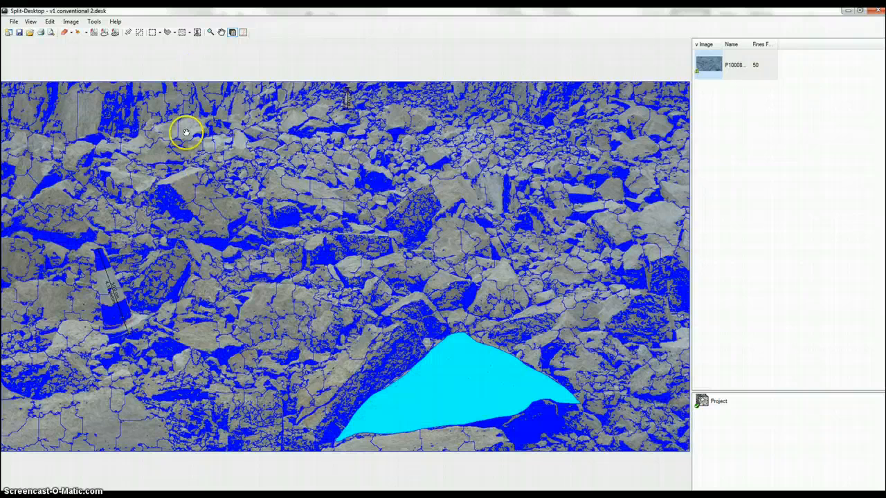
{"action": "left_click", "coordinate": [167, 33]}
{"action": "key", "text": "space"}
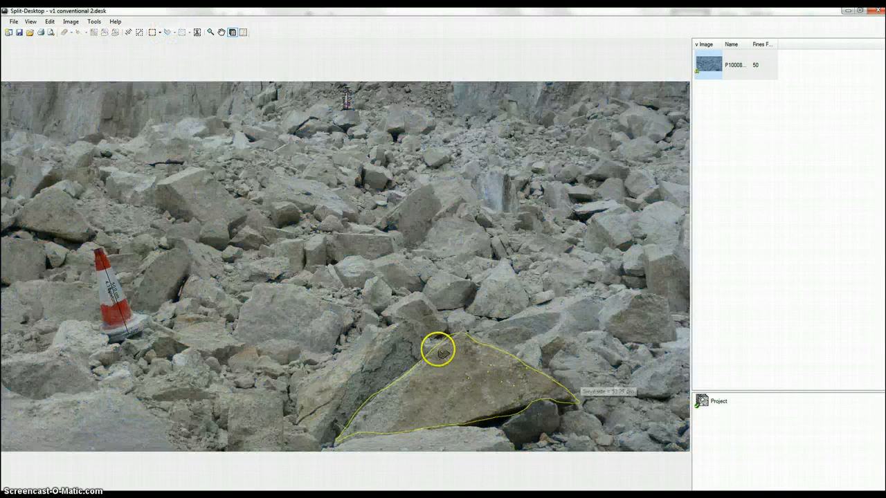
{"action": "mouse_move", "coordinate": [430, 353]}
{"action": "left_mouse_down"}
{"action": "mouse_move", "coordinate": [401, 318]}
{"action": "mouse_move", "coordinate": [380, 324]}
{"action": "mouse_move", "coordinate": [296, 386]}
{"action": "mouse_move", "coordinate": [298, 422]}
{"action": "mouse_move", "coordinate": [318, 443]}
{"action": "mouse_move", "coordinate": [339, 433]}
{"action": "mouse_move", "coordinate": [409, 375]}
{"action": "mouse_move", "coordinate": [412, 335]}
{"action": "left_mouse_up"}
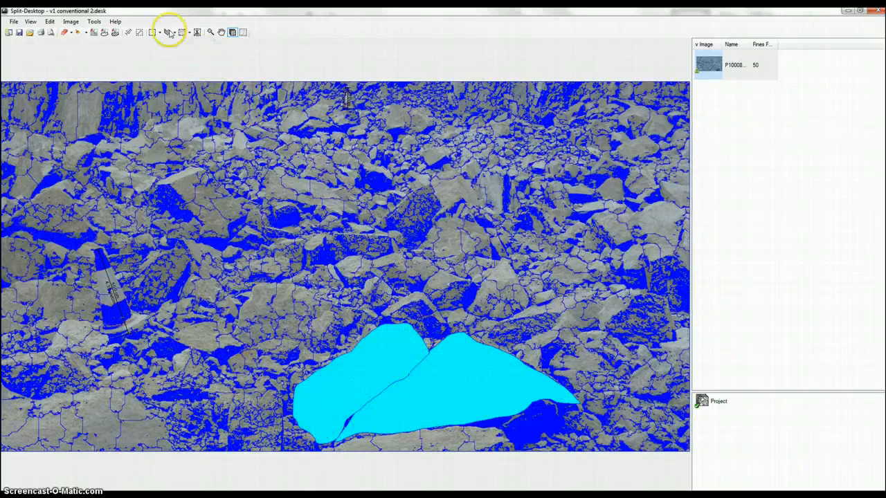
{"action": "key", "text": "space"}
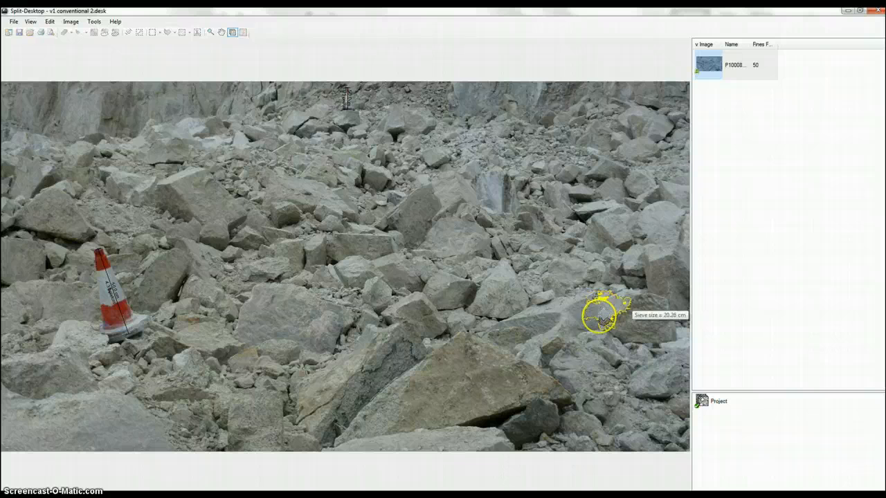
{"action": "mouse_move", "coordinate": [606, 328]}
{"action": "left_mouse_down"}
{"action": "mouse_move", "coordinate": [651, 344]}
{"action": "mouse_move", "coordinate": [677, 337]}
{"action": "mouse_move", "coordinate": [678, 317]}
{"action": "mouse_move", "coordinate": [639, 292]}
{"action": "mouse_move", "coordinate": [609, 292]}
{"action": "mouse_move", "coordinate": [605, 301]}
{"action": "left_mouse_up"}
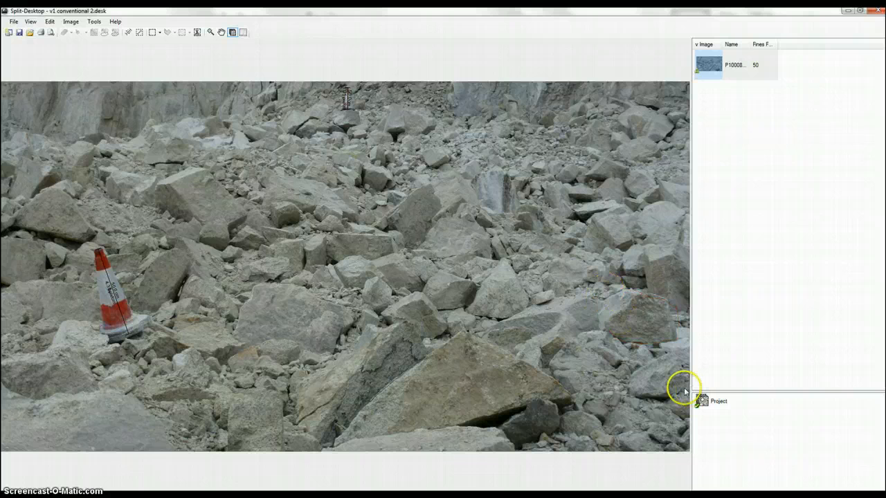
Clear the mask fill from the three outlined boulders so each counts as one whole particle.
{"action": "key", "text": "space"}
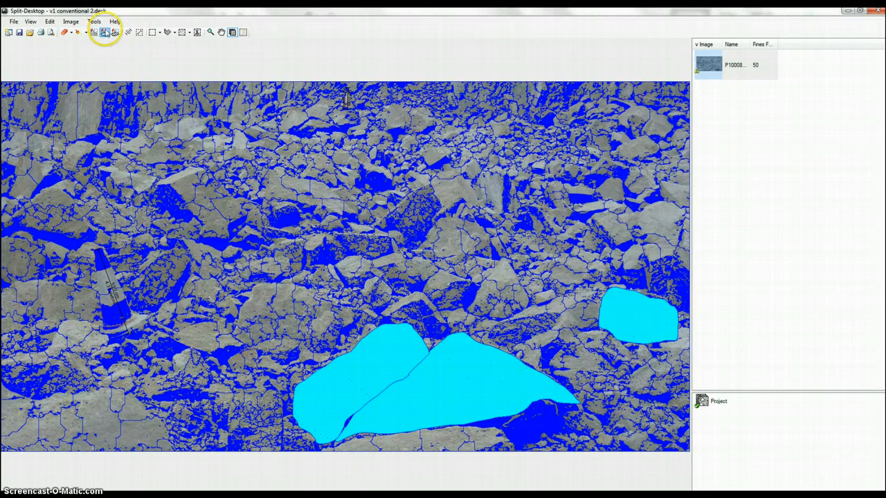
{"action": "left_click", "coordinate": [389, 353]}
{"action": "left_click", "coordinate": [468, 371]}
{"action": "left_click", "coordinate": [628, 303]}
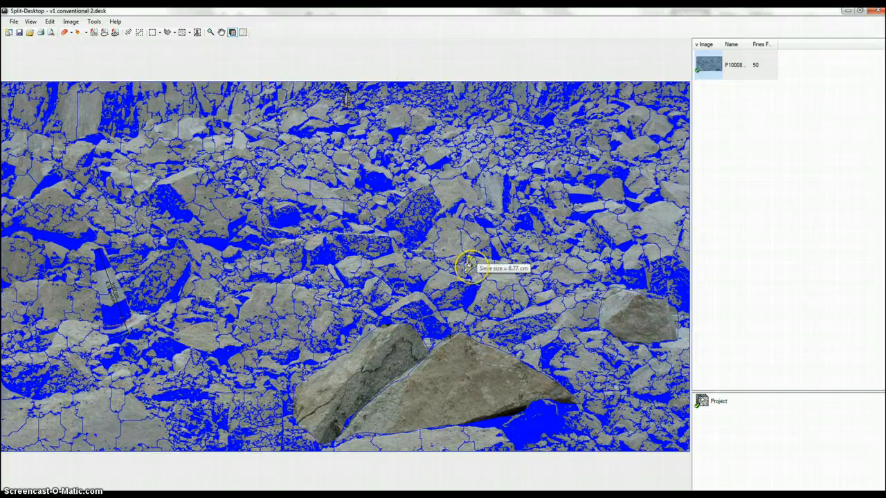
Erase the false outlines inside the large rock in the photo's lower-left corner and the flat rock beside the cone.
{"action": "left_click", "coordinate": [72, 33]}
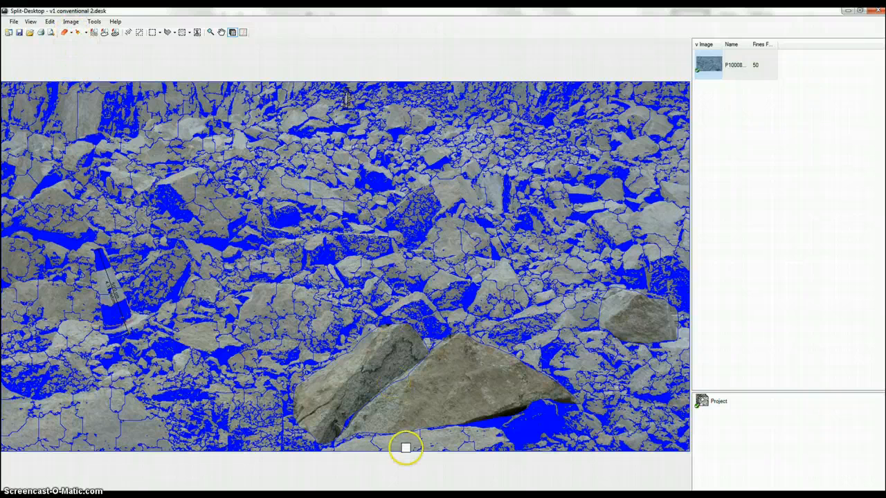
{"action": "key", "text": "space"}
{"action": "key", "text": "space"}
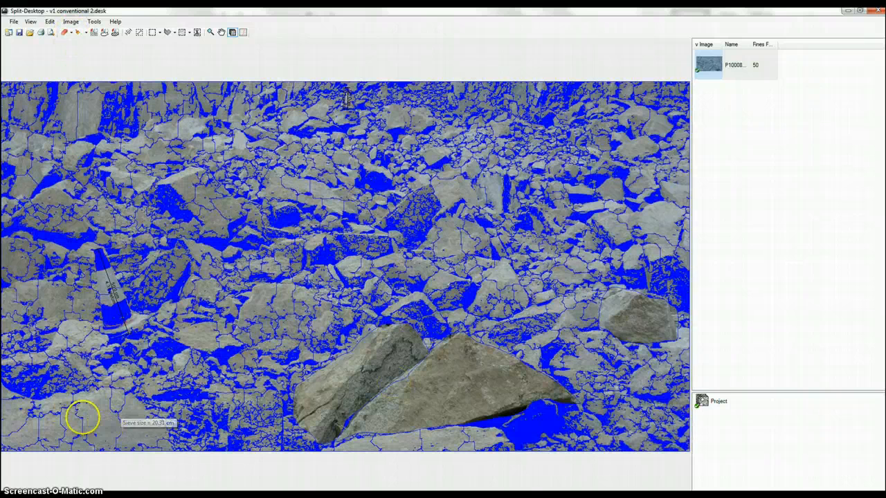
{"action": "key", "text": "space"}
{"action": "key", "text": "space"}
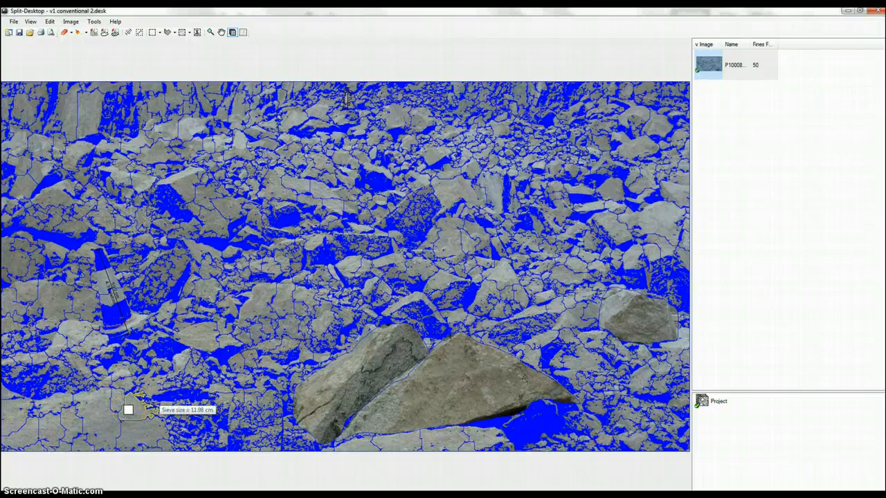
{"action": "mouse_move", "coordinate": [128, 410]}
{"action": "left_mouse_down"}
{"action": "mouse_move", "coordinate": [24, 409]}
{"action": "mouse_move", "coordinate": [66, 434]}
{"action": "mouse_move", "coordinate": [116, 440]}
{"action": "mouse_move", "coordinate": [129, 431]}
{"action": "mouse_move", "coordinate": [160, 454]}
{"action": "mouse_move", "coordinate": [144, 441]}
{"action": "mouse_move", "coordinate": [35, 438]}
{"action": "mouse_move", "coordinate": [64, 400]}
{"action": "left_mouse_up"}
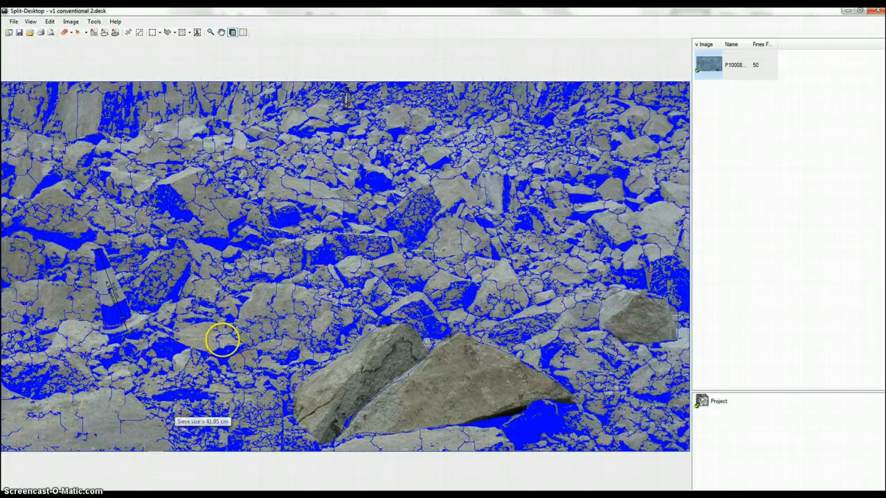
{"action": "mouse_move", "coordinate": [221, 336]}
{"action": "left_mouse_down"}
{"action": "mouse_move", "coordinate": [181, 327]}
{"action": "mouse_move", "coordinate": [187, 335]}
{"action": "left_mouse_up"}
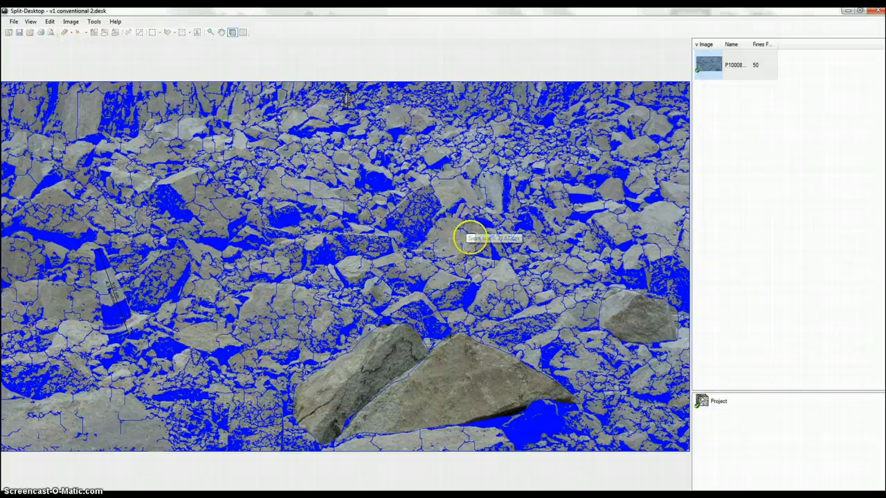
Erase the false outlines inside the pyramid-shaped rock above the largest boulder, comparing the outlines with the bare photo.
{"action": "key", "text": "space"}
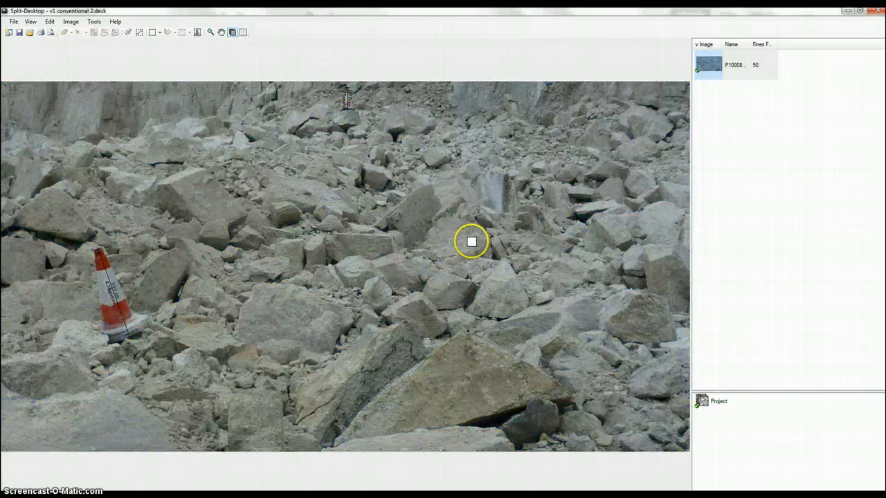
{"action": "key", "text": "space"}
{"action": "key", "text": "space"}
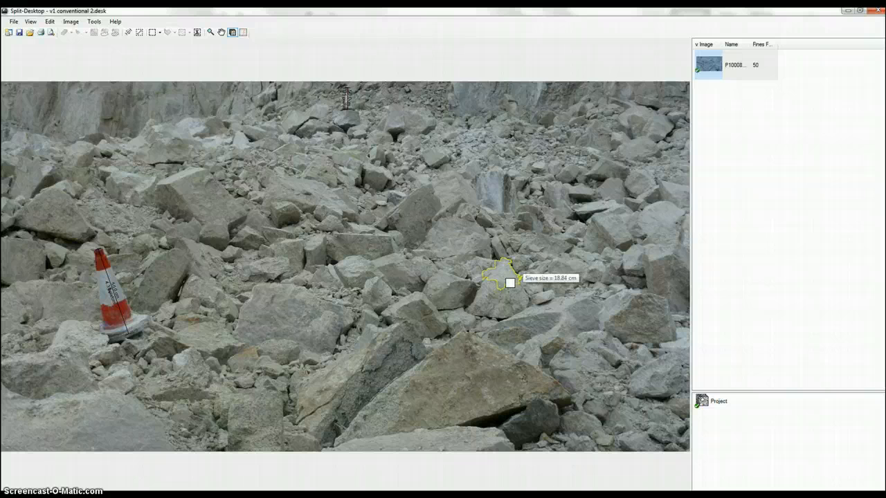
{"action": "key", "text": "space"}
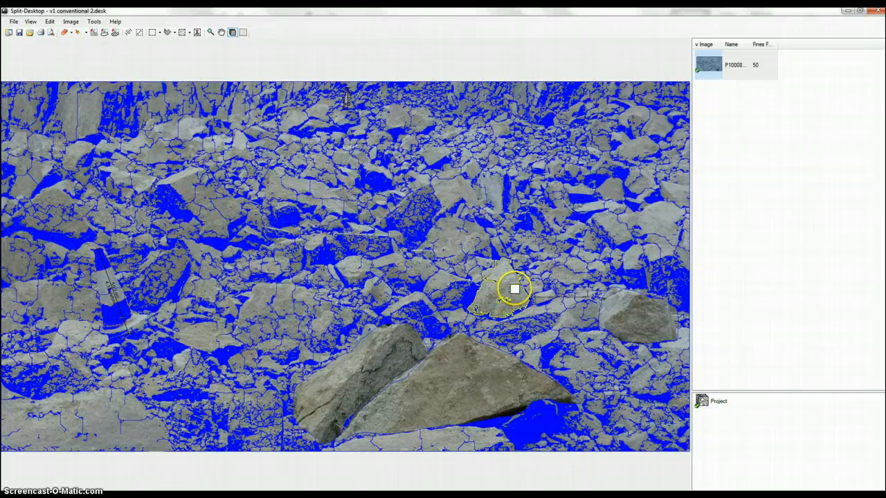
{"action": "key", "text": "space"}
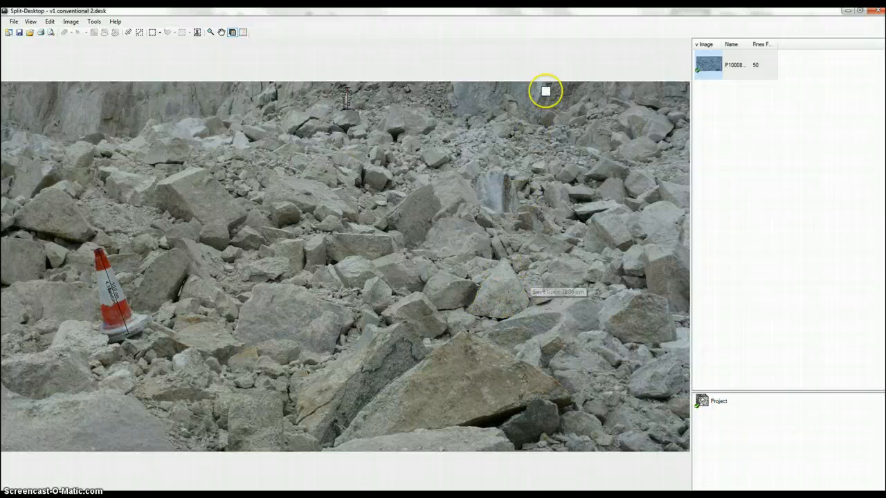
{"action": "key", "text": "space"}
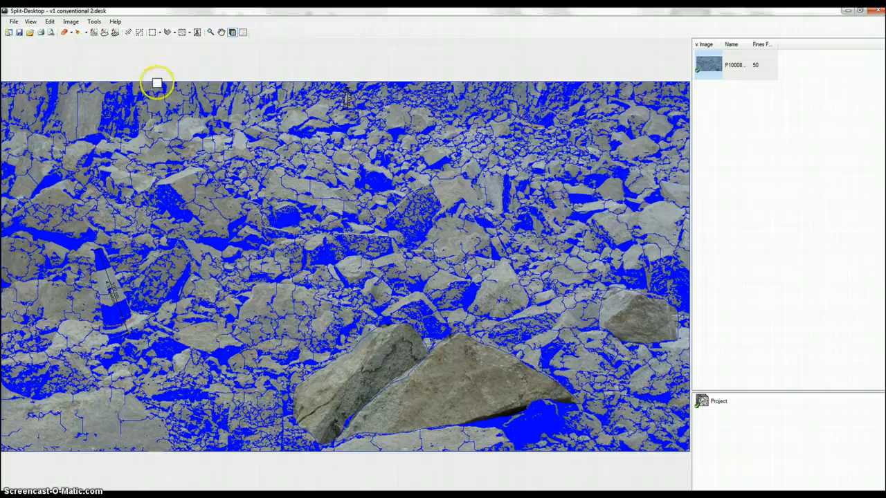
{"action": "key", "text": "space"}
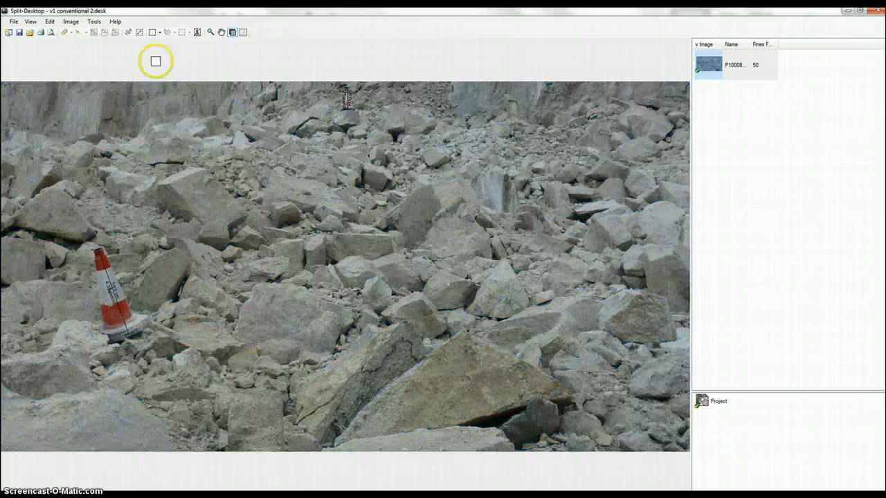
{"action": "key", "text": "space"}
Draw a polygon mask over the background wall along the muckpile's upper edge and compare the outlines with the photo.
{"action": "left_click", "coordinate": [175, 32]}
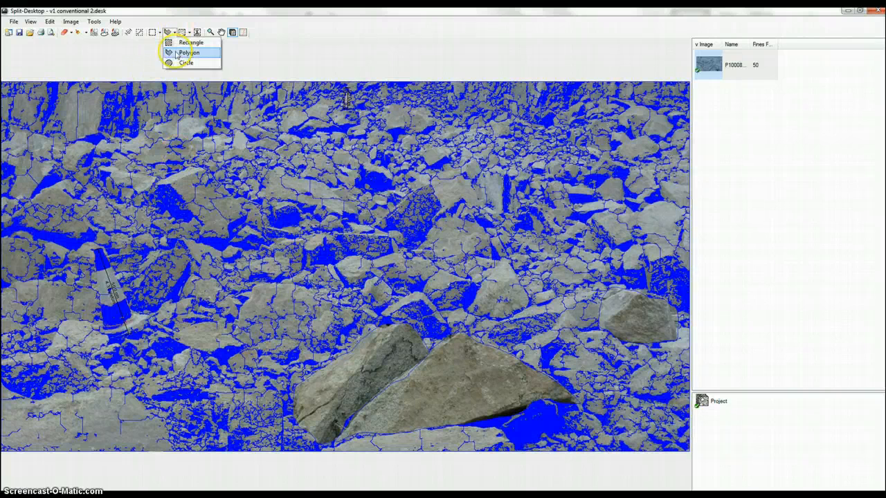
{"action": "left_click", "coordinate": [176, 53]}
{"action": "key", "text": "space"}
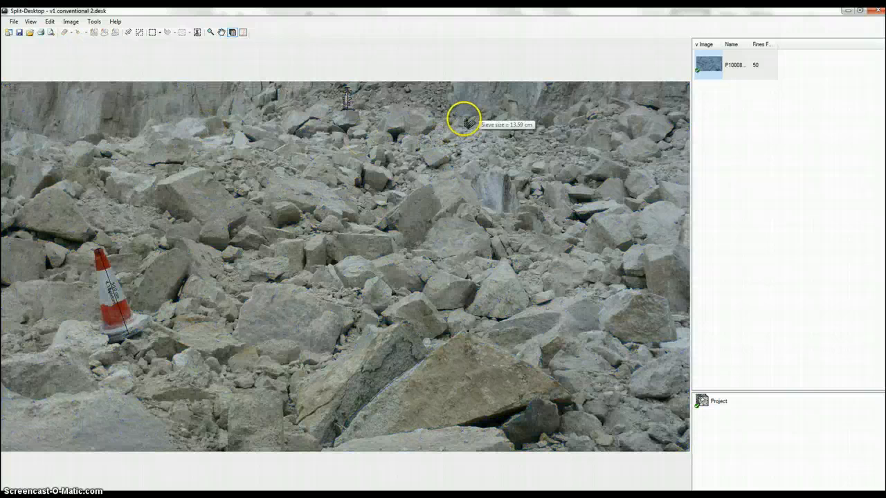
{"action": "mouse_move", "coordinate": [466, 120]}
{"action": "left_mouse_down"}
{"action": "mouse_move", "coordinate": [690, 104]}
{"action": "mouse_move", "coordinate": [704, 69]}
{"action": "mouse_move", "coordinate": [329, 17]}
{"action": "left_mouse_up"}
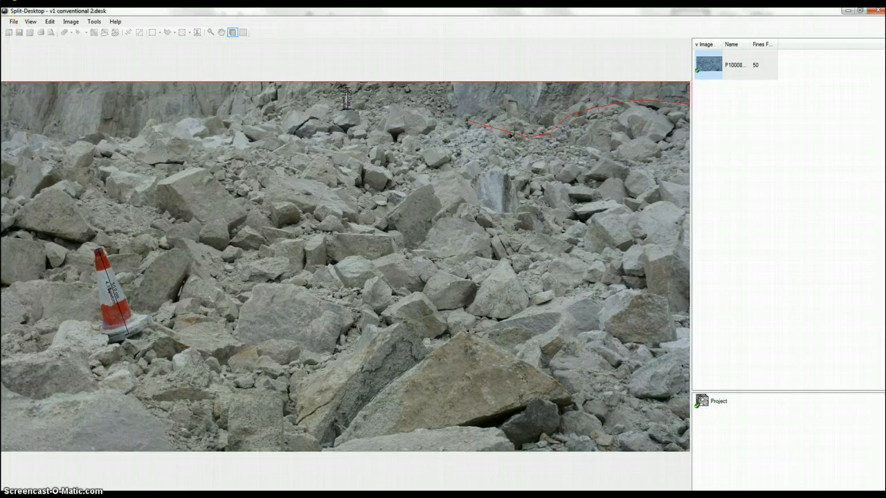
{"action": "left_click_drag", "start_coordinate": [12, 135], "coordinate": [427, 111]}
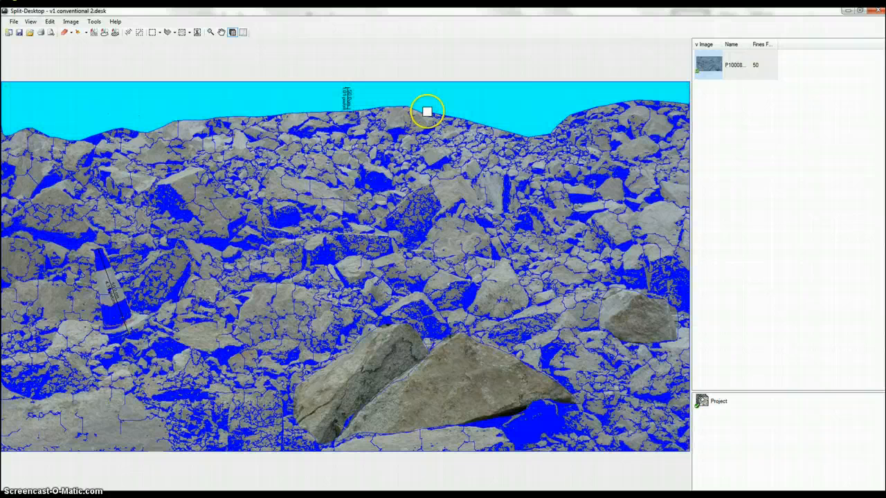
{"action": "key", "text": "space"}
{"action": "key", "text": "space"}
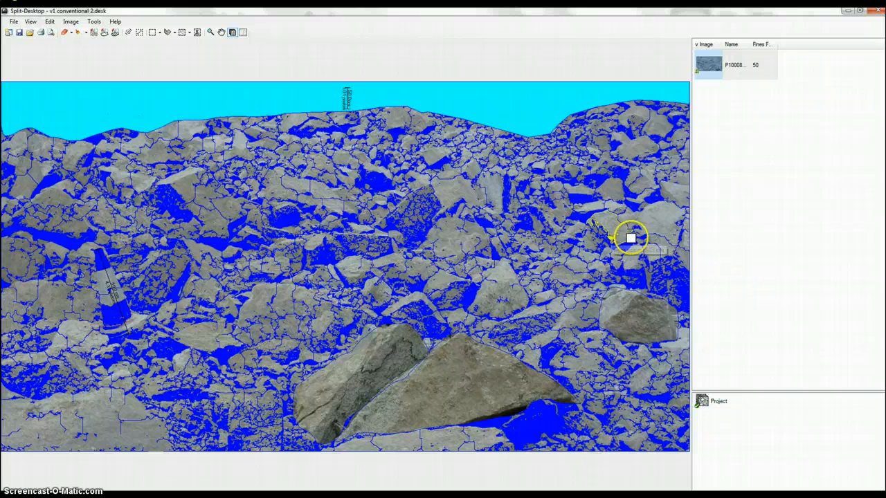
{"action": "mouse_move", "coordinate": [635, 249]}
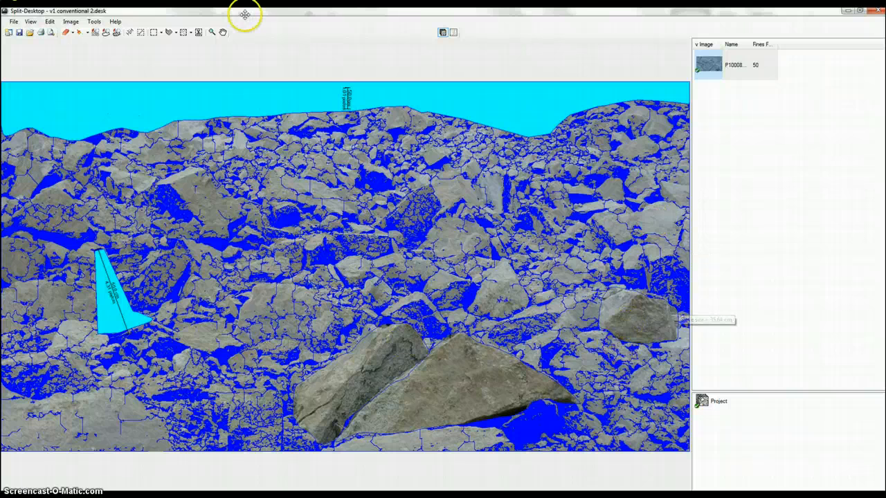
Show the size distribution results in the layout with the graph on the left and text on the right.
{"action": "left_click", "coordinate": [454, 32]}
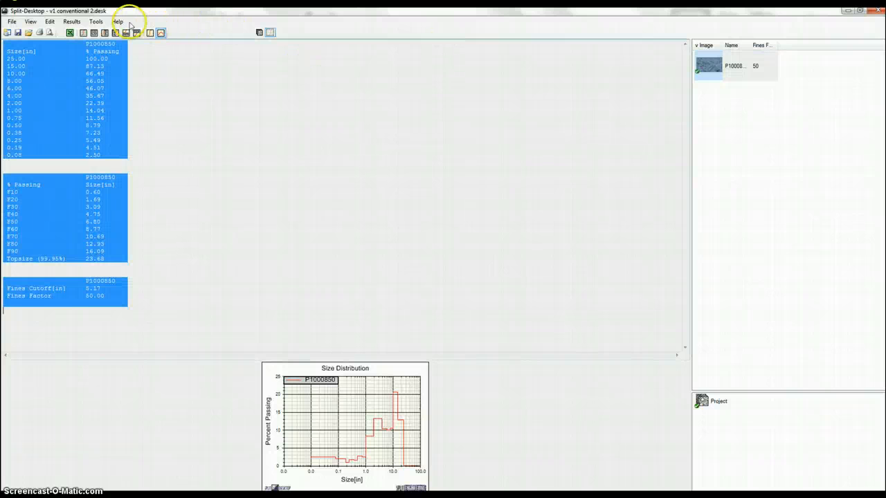
{"action": "left_click", "coordinate": [106, 32]}
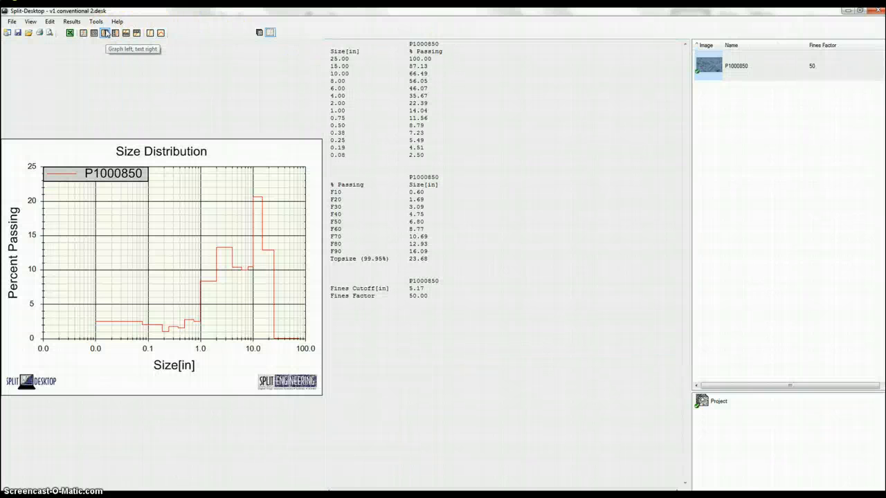